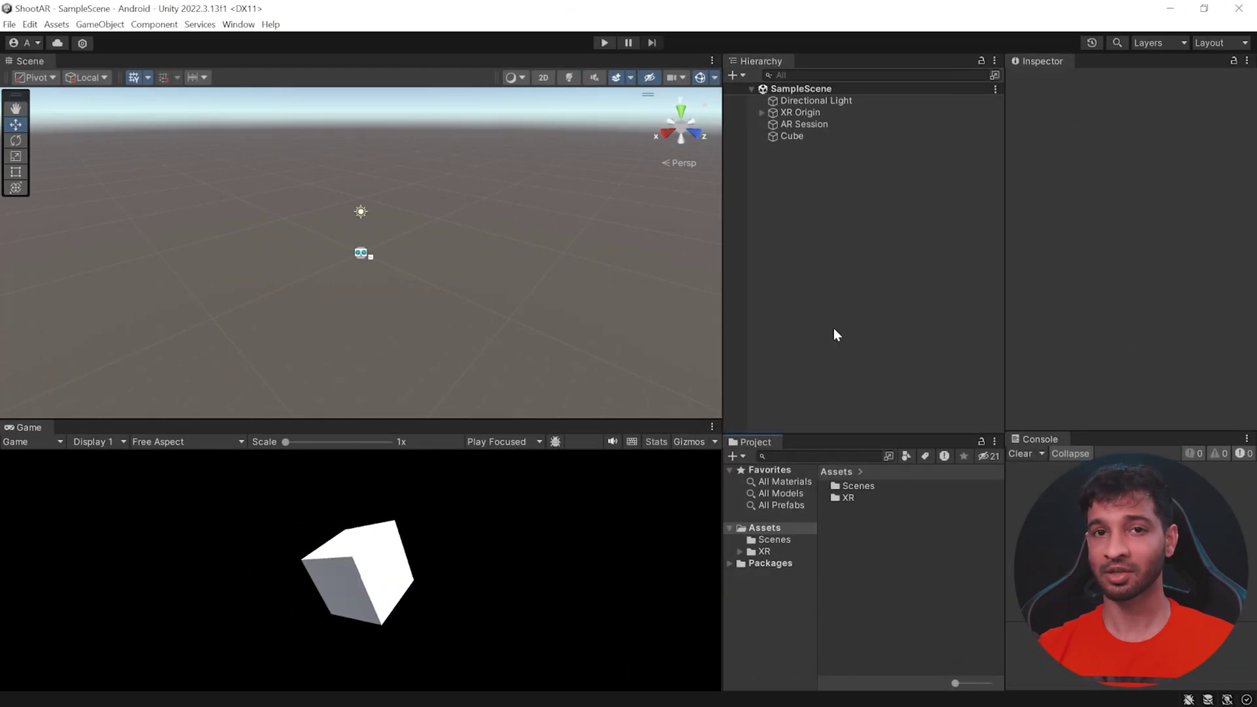
- Duplicate SampleScene in Assets/Scenes and name the copy PlaneDetection
double_click(856, 486)
left_click(867, 486)
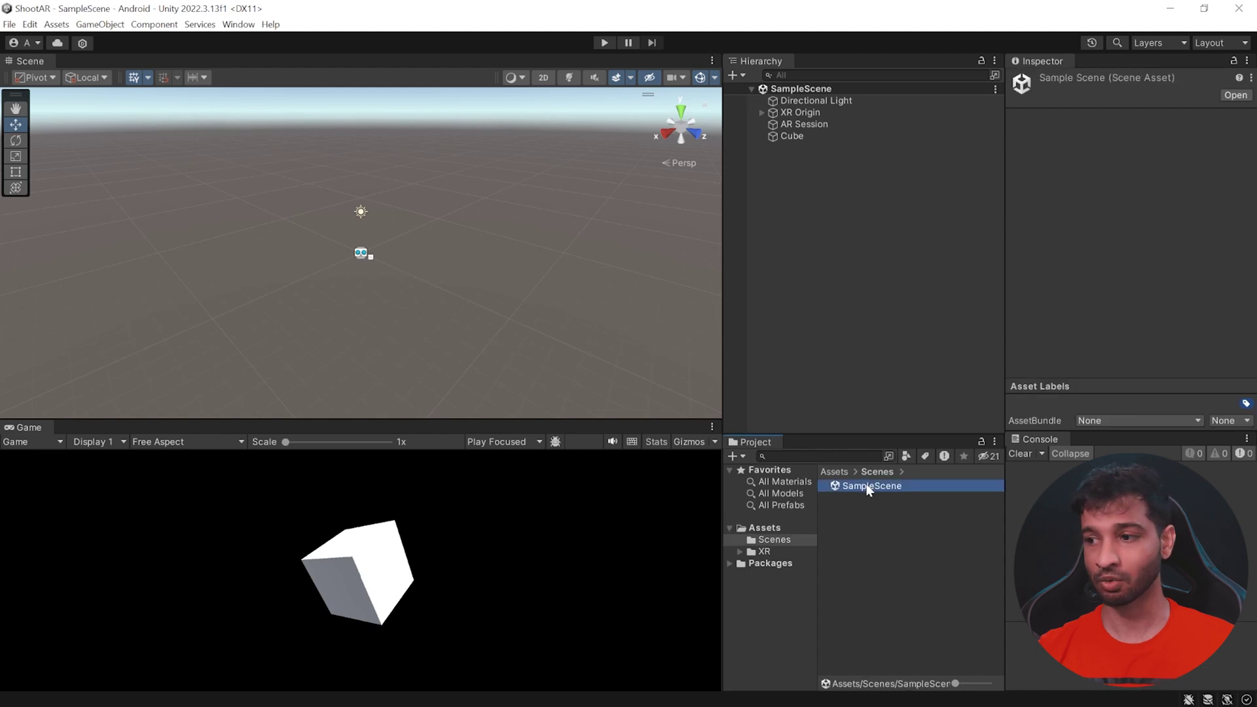
key("ctrl+d")
left_click(896, 499)
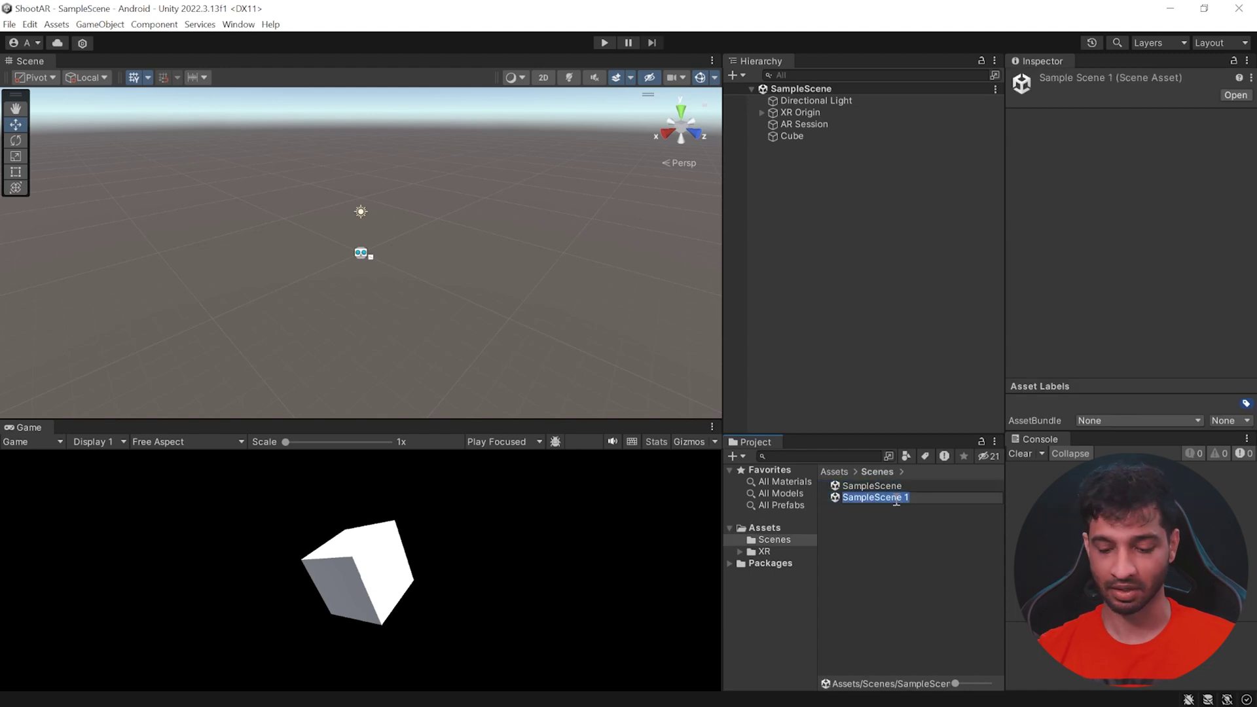
type("PlaneDetection")
key("Return")
- Open the PlaneDetection scene and delete its Cube
double_click(899, 489)
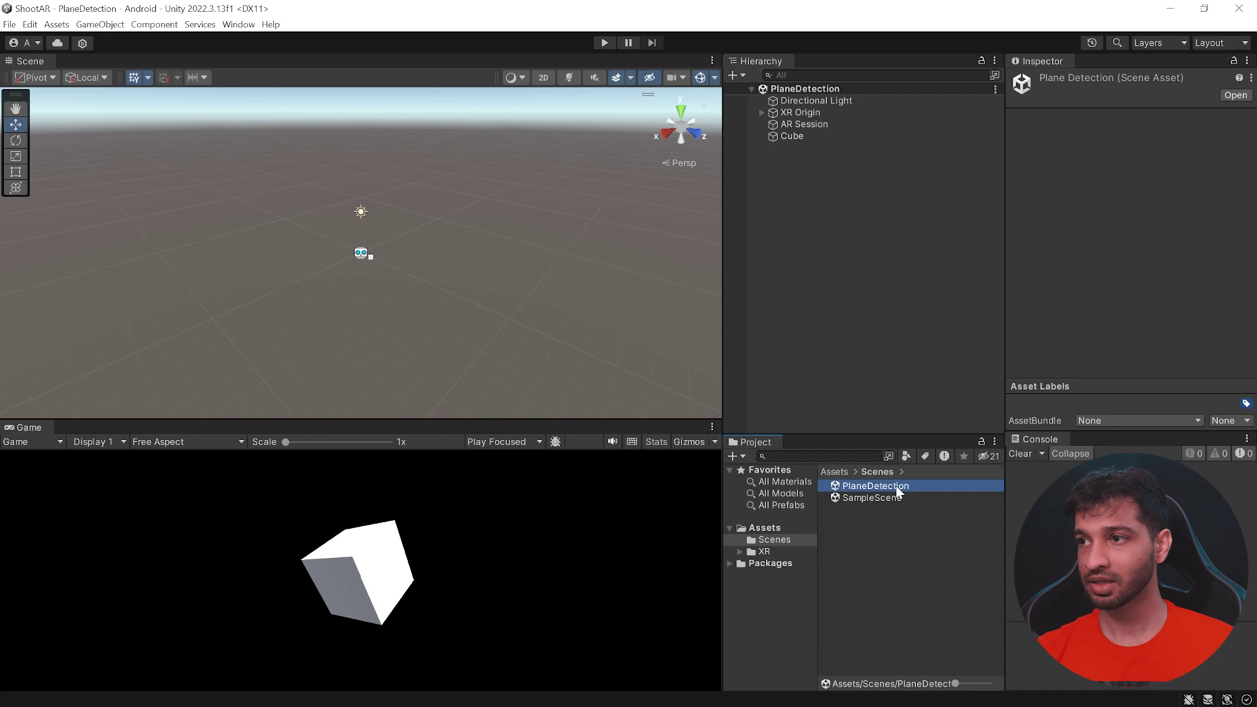
left_click(795, 137)
key("Delete")
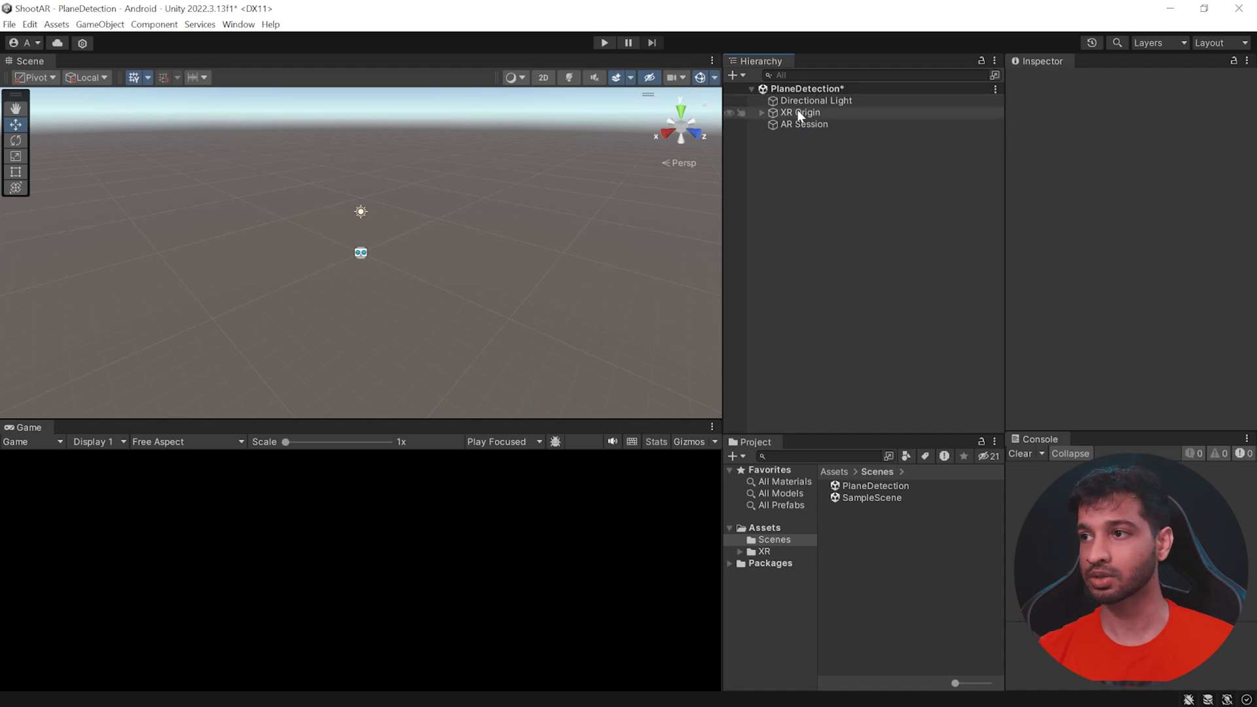
- Add an AR Plane Manager component to XR Origin and check its Detection Mode options
left_click(799, 113)
left_click(1068, 309)
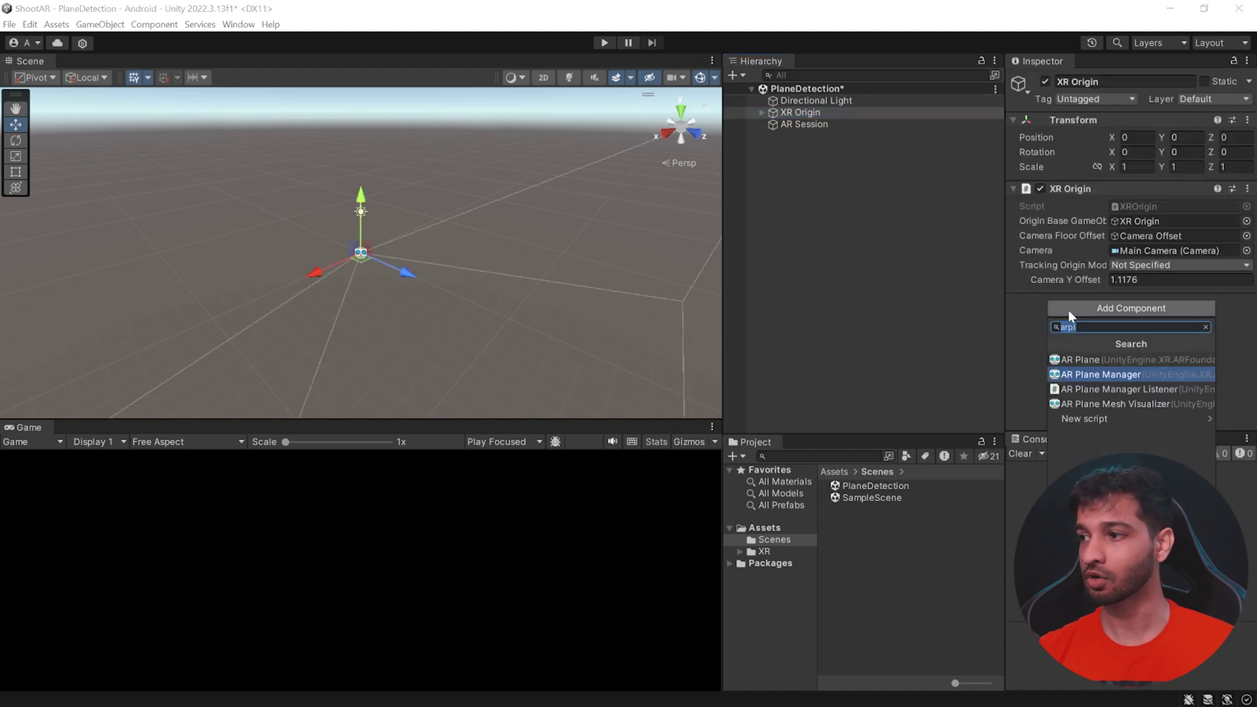
left_click(1068, 377)
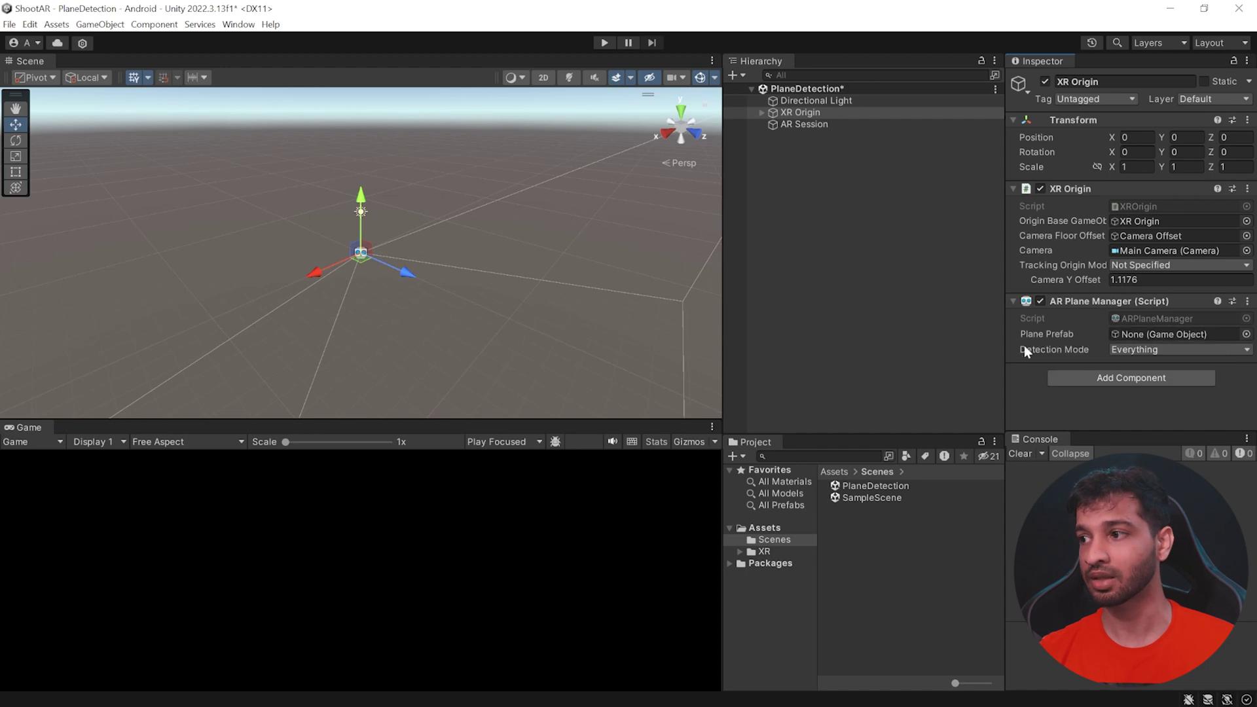
left_click(1153, 349)
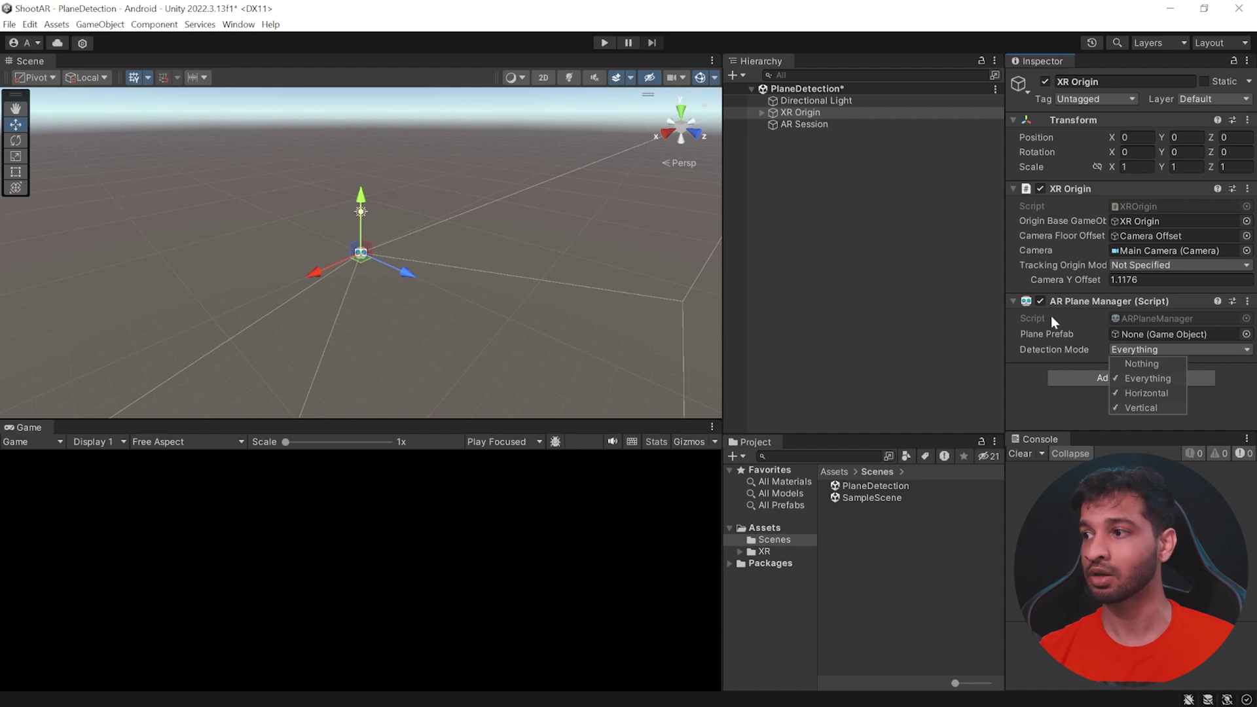
- Create an XR > AR Default Plane object in the Hierarchy
right_click(736, 145)
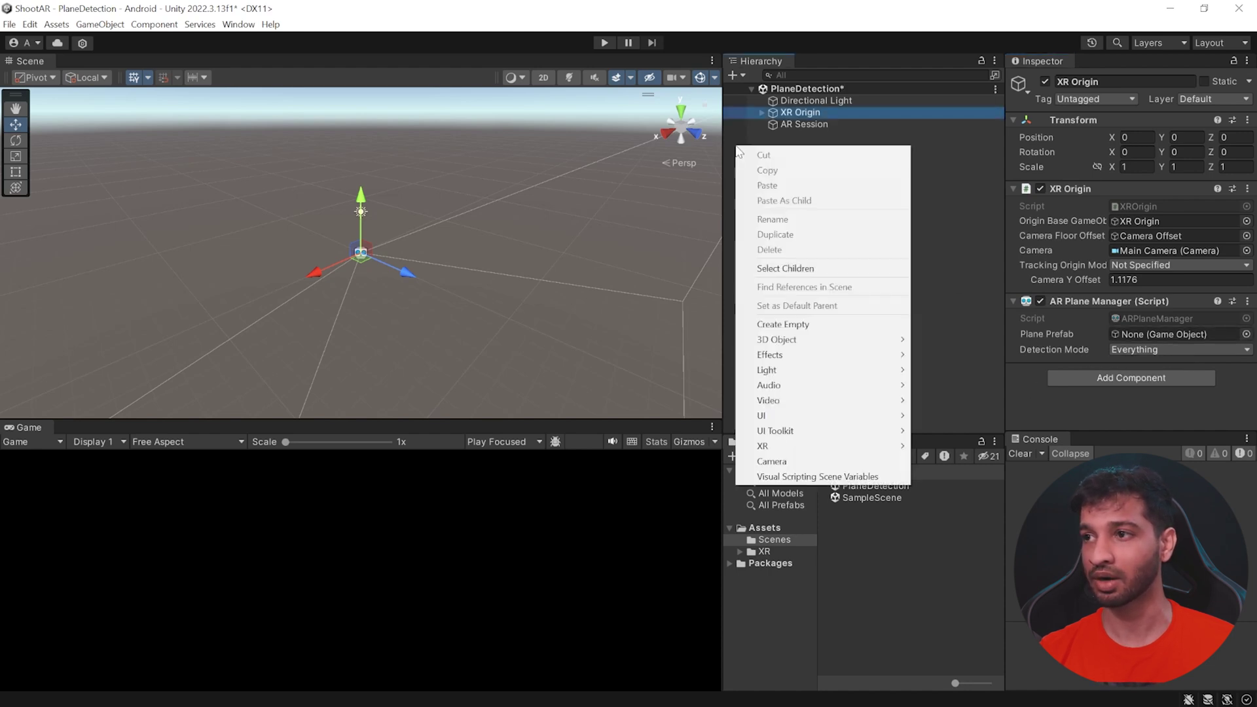
mouse_move(851, 447)
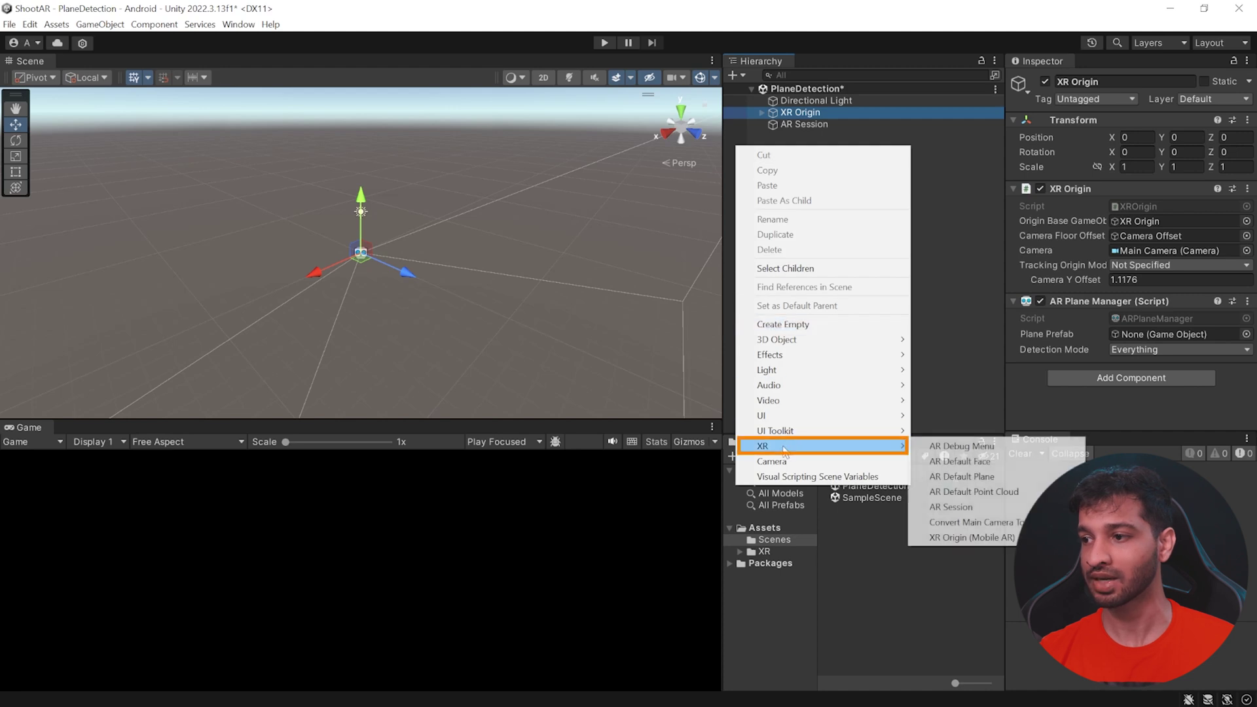
left_click(967, 478)
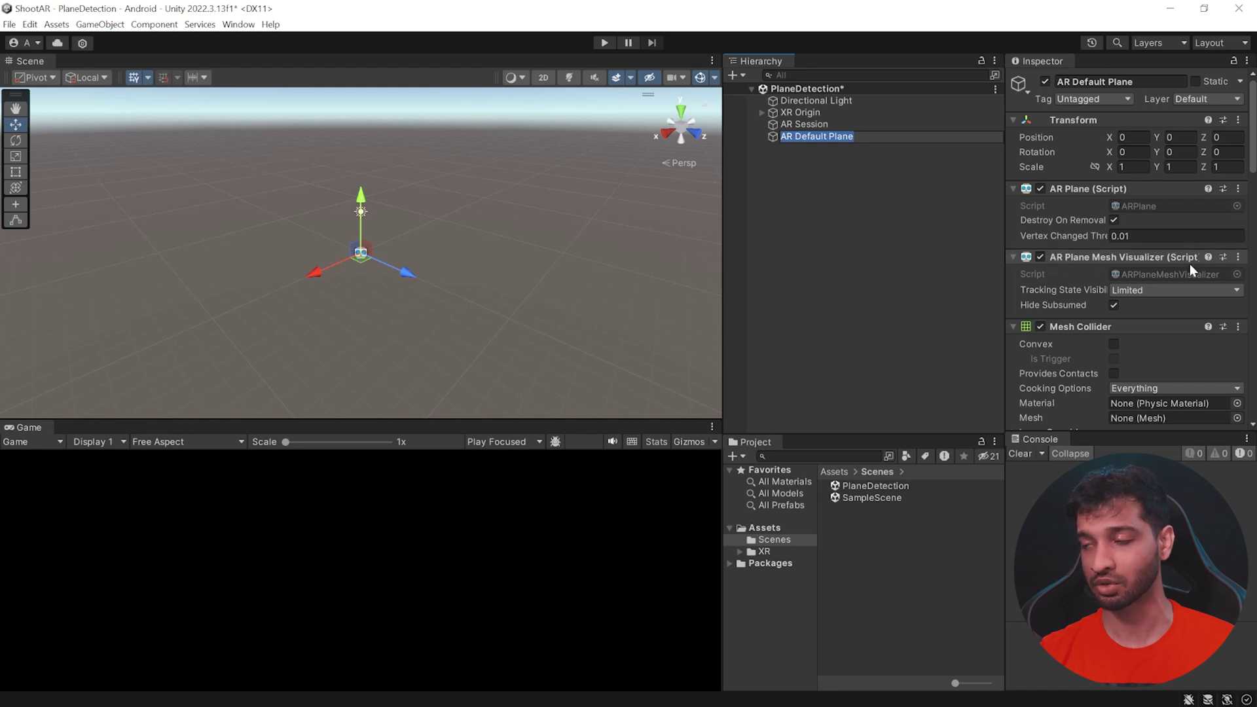
- Review the AR Default Plane's Inspector components, then return to the Assets folder
scroll(1186, 261, "down", 1)
scroll(1122, 223, "down", 6)
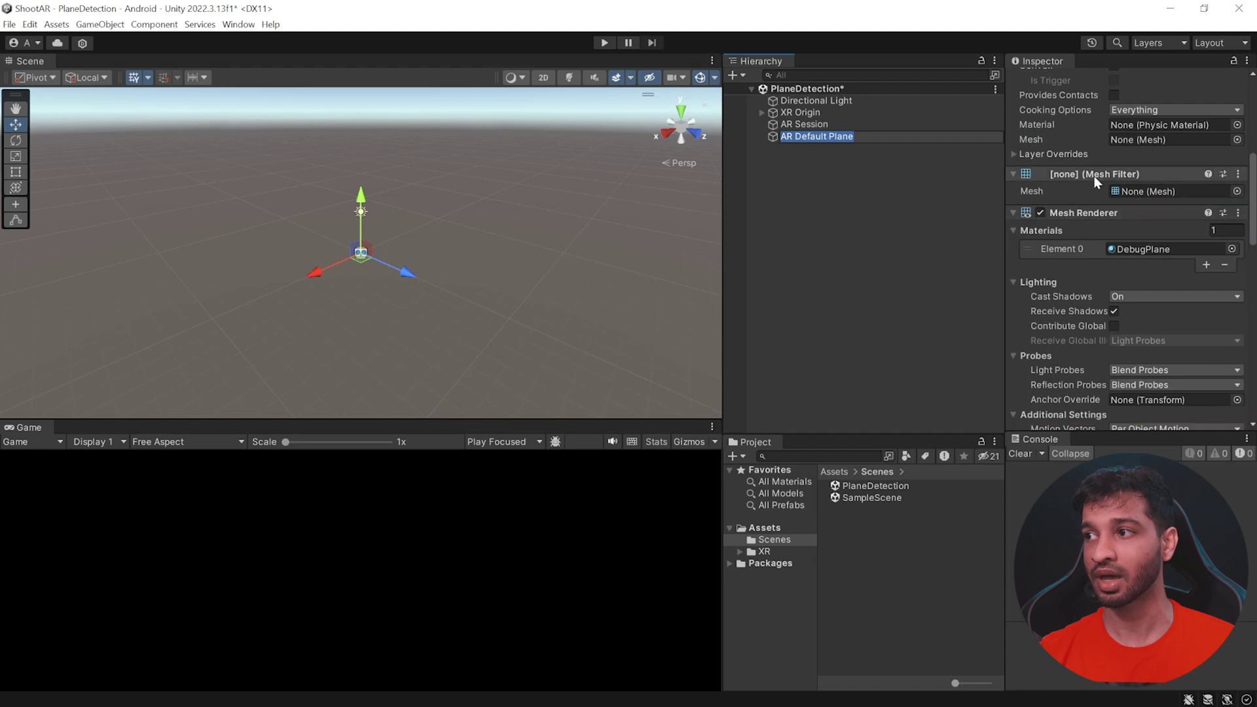
scroll(1110, 257, "up", 5)
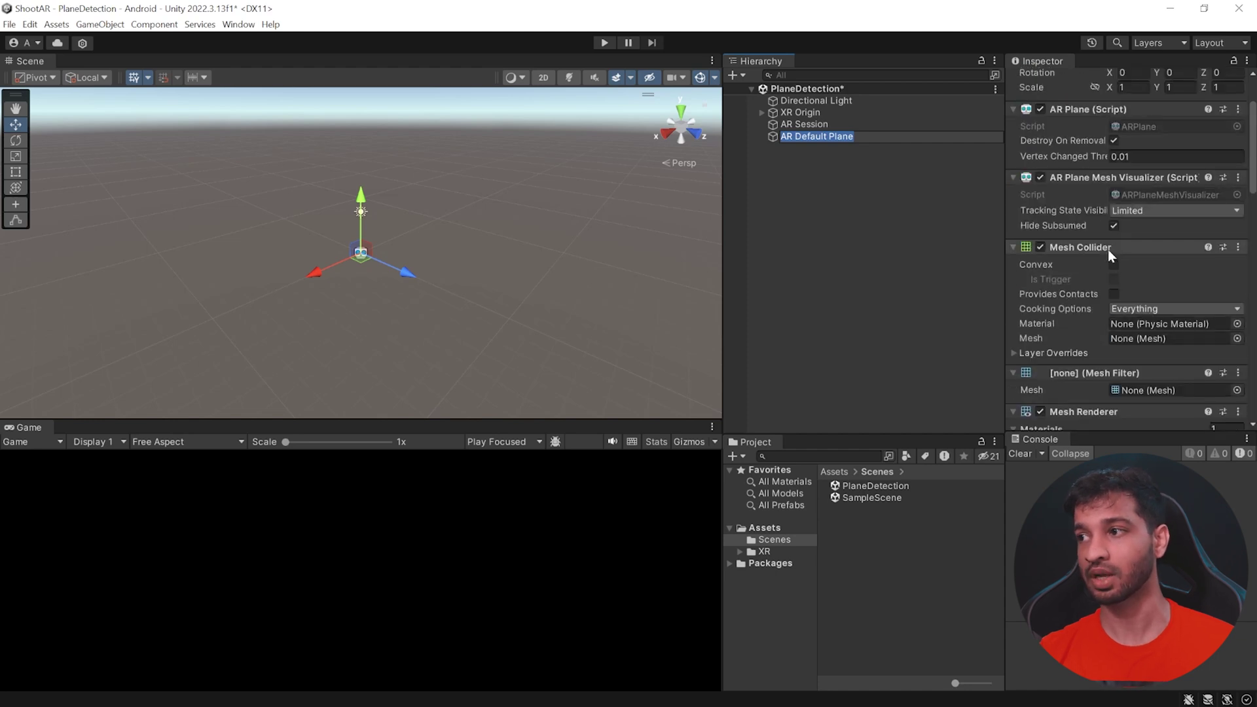
scroll(1108, 250, "down", 1)
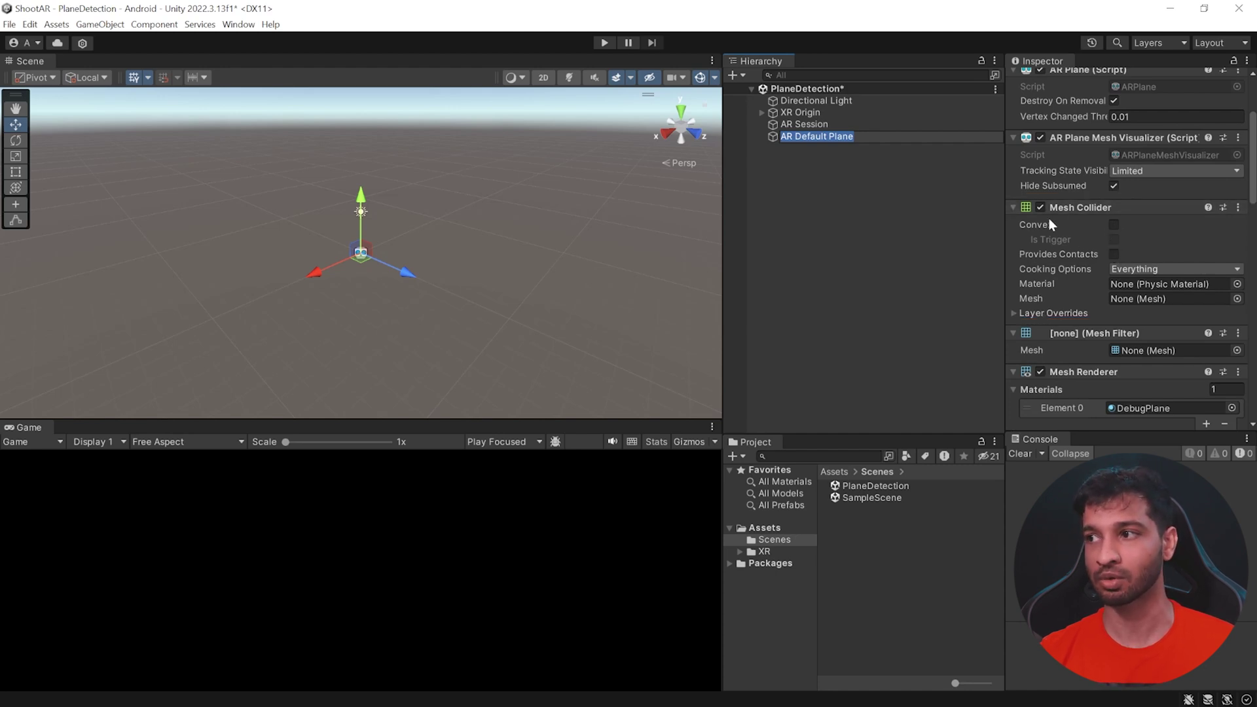
scroll(1079, 254, "down", 4)
scroll(1079, 253, "down", 8)
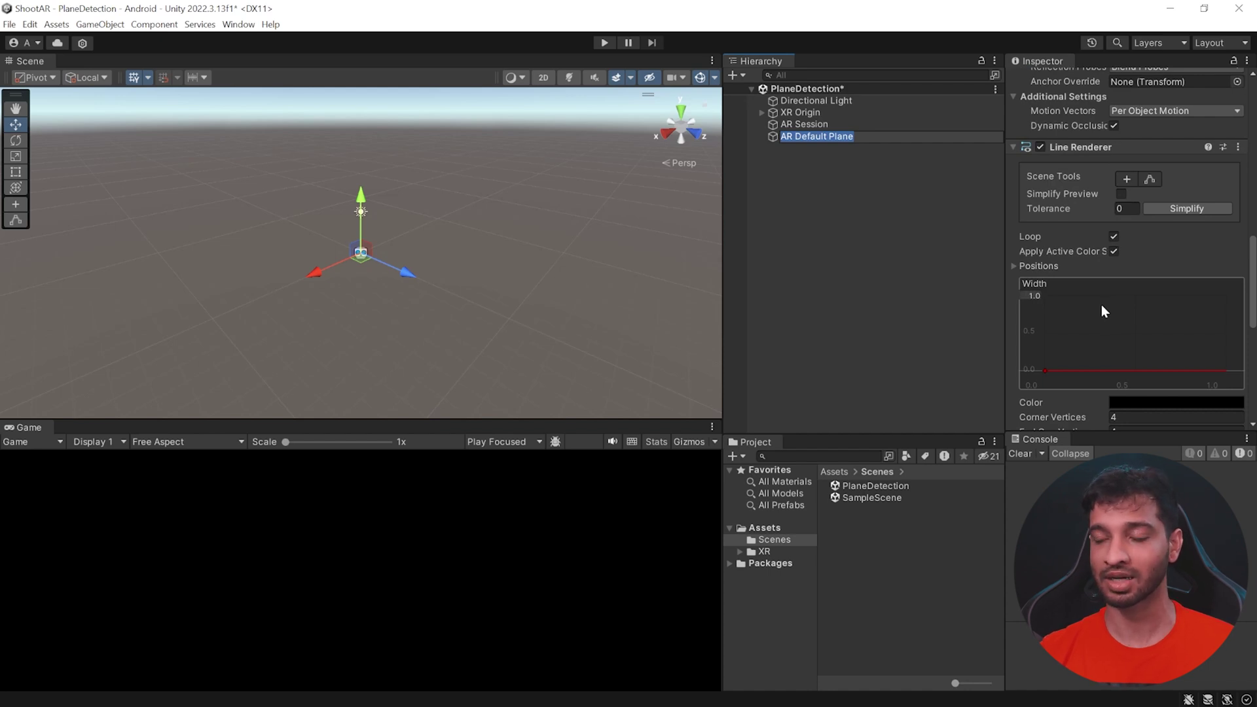
left_click(836, 472)
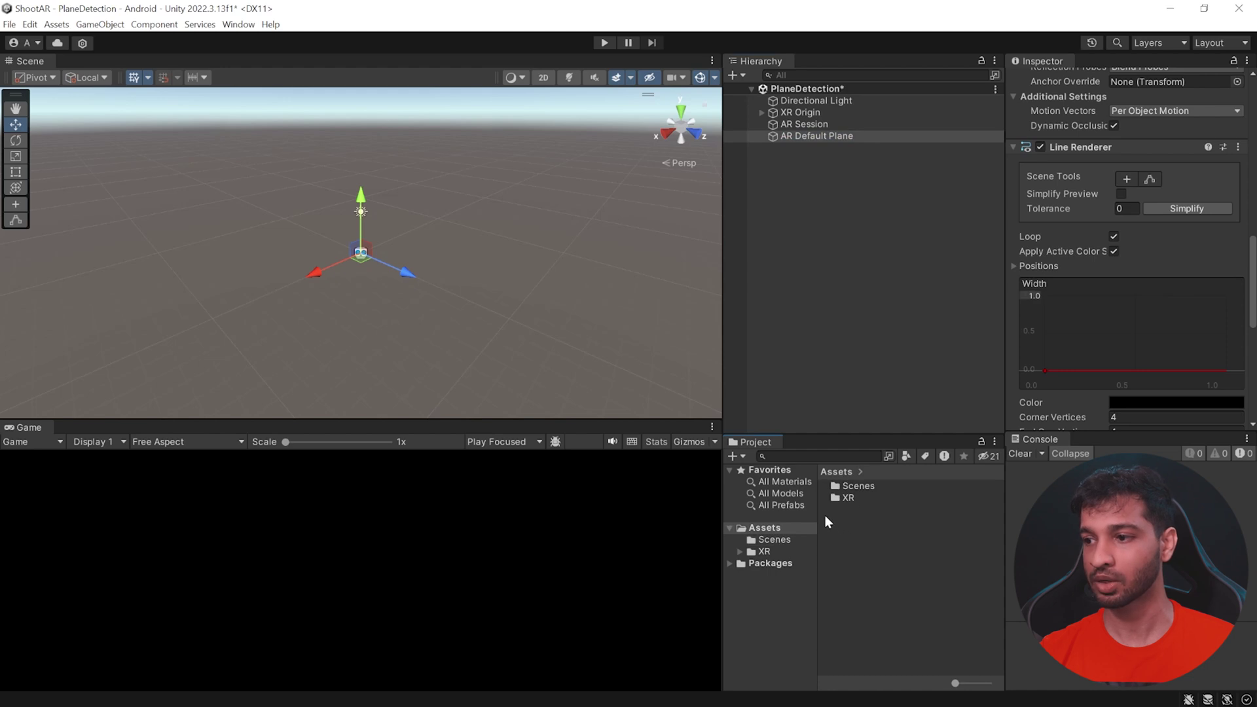
- Create a new folder named Prefabs in Assets and open it
right_click(836, 524)
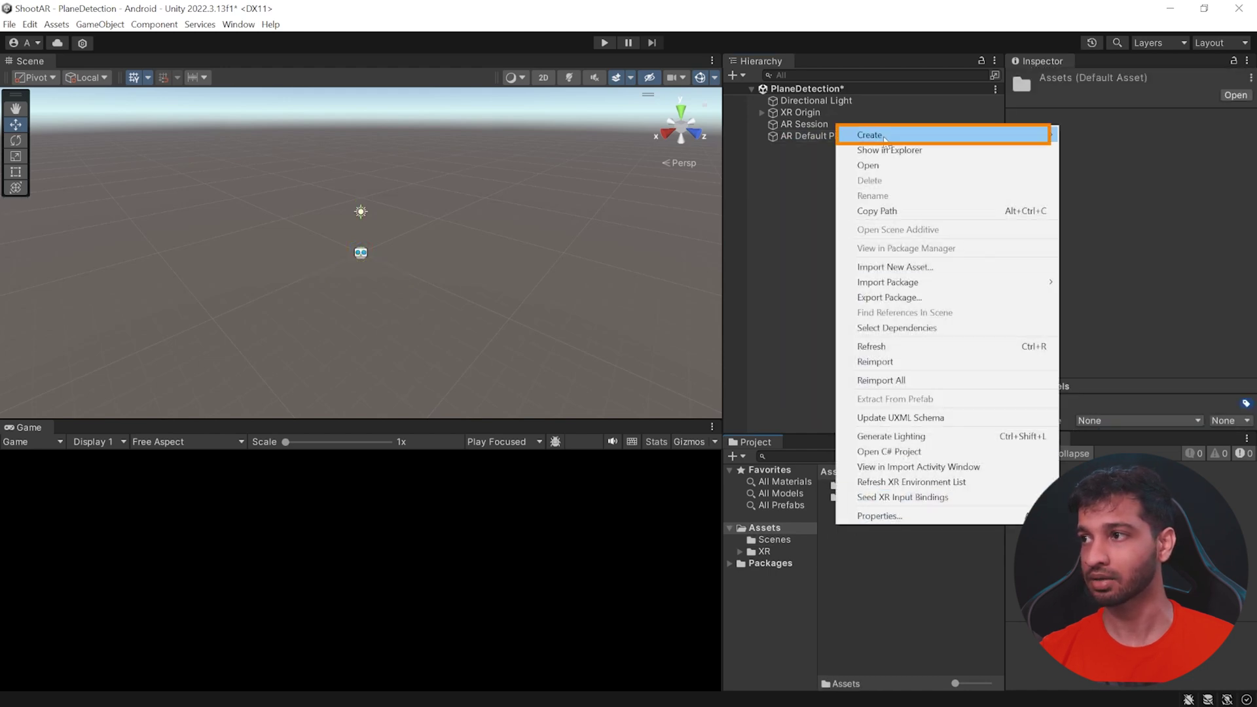
mouse_move(884, 139)
left_click(1114, 53)
type("Pre")
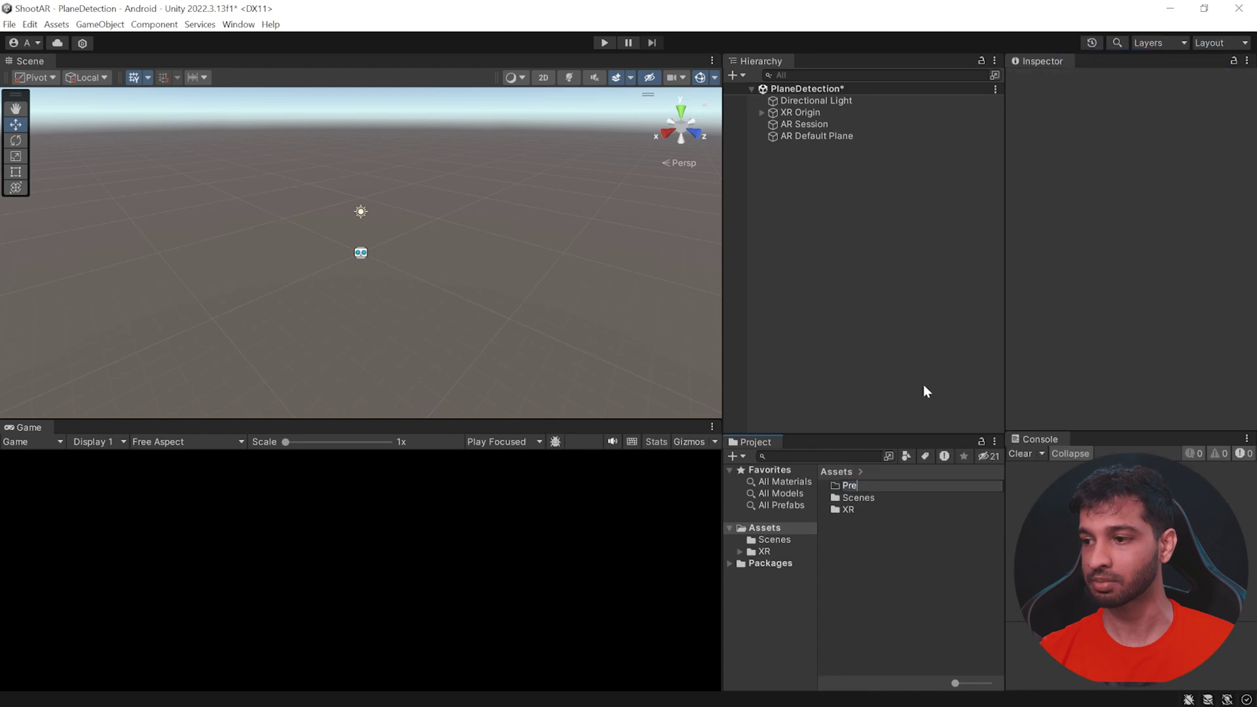
type("fabs")
key("Return")
double_click(851, 485)
- Save AR Default Plane as a prefab in Prefabs and remove it from the scene
left_click(802, 136)
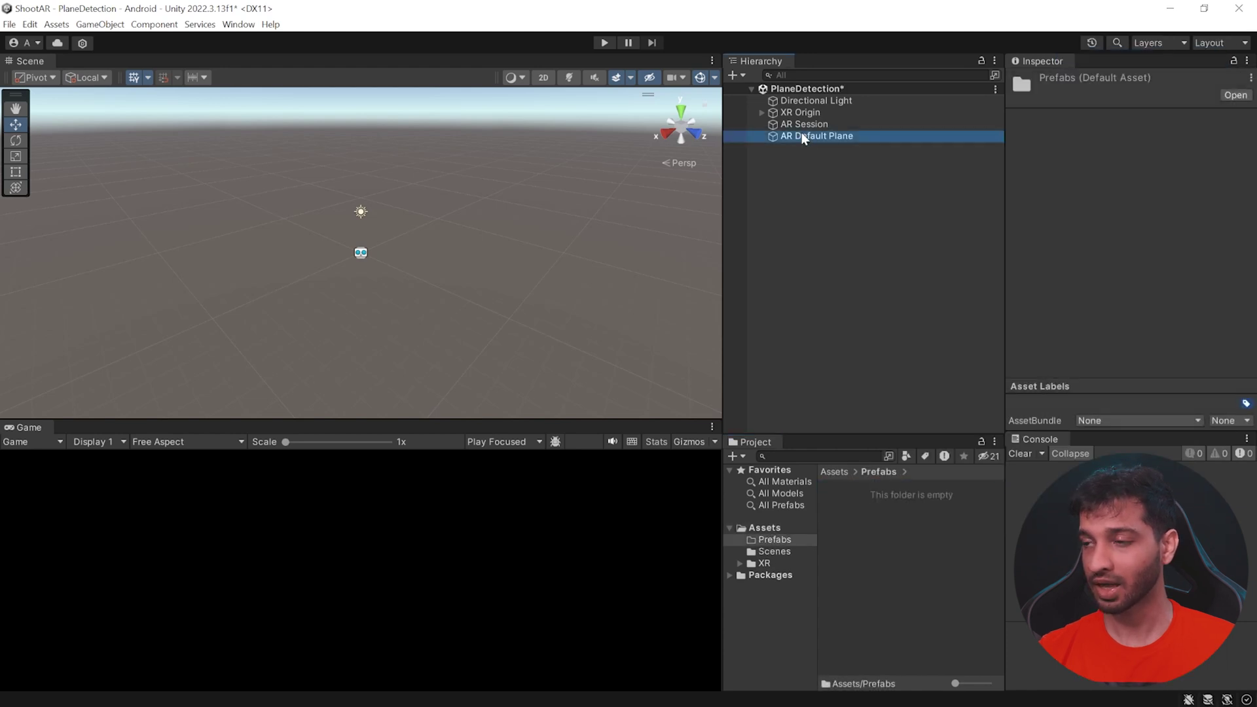
left_click_drag(801, 135, 910, 517)
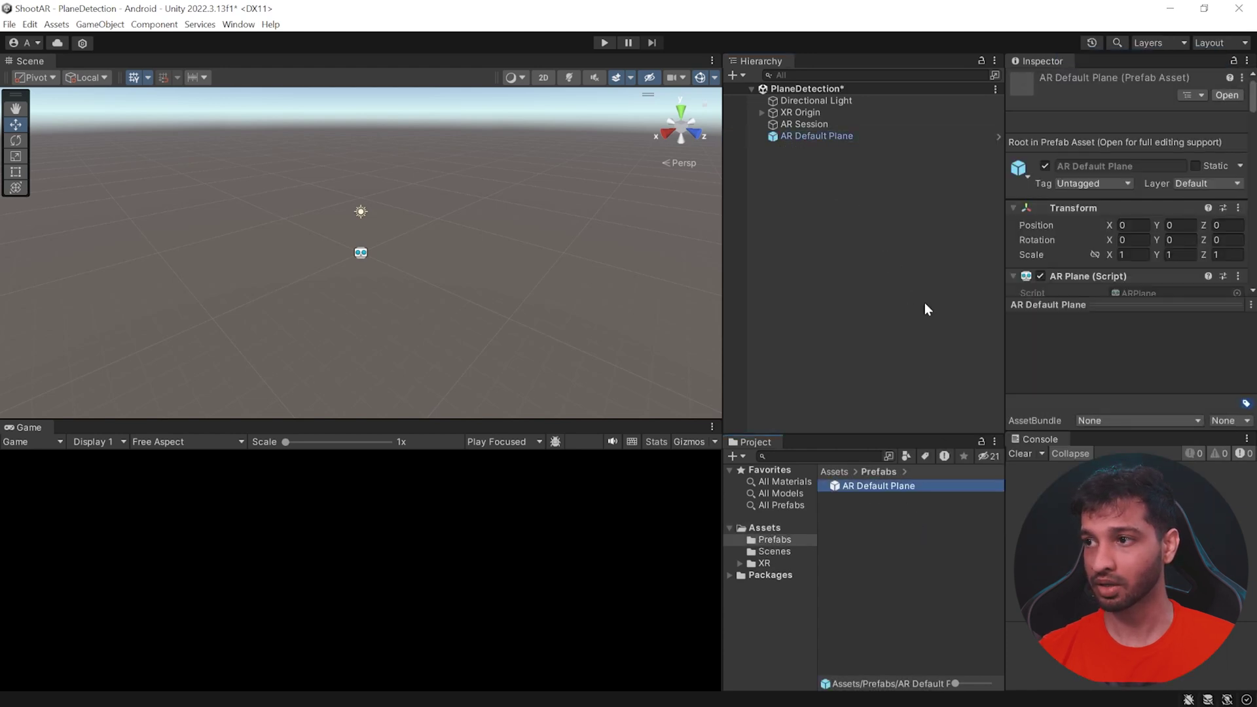
left_click(819, 135)
key("Delete")
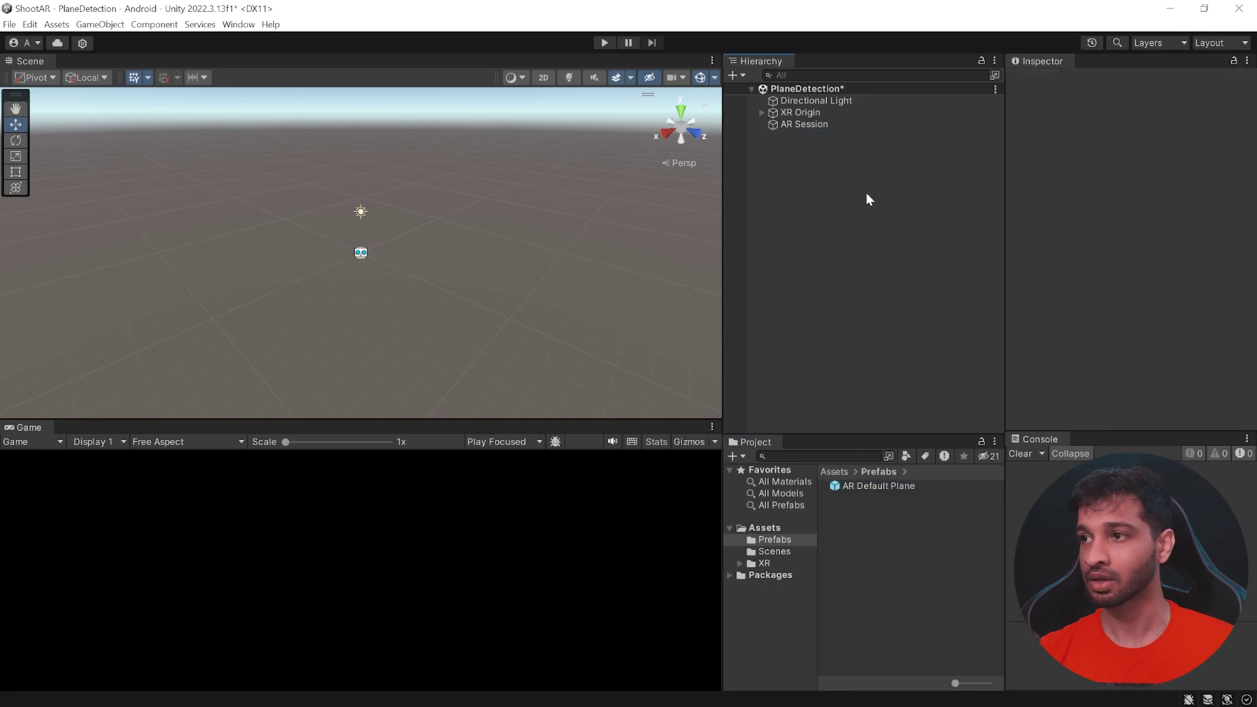
- Assign the AR Default Plane prefab as XR Origin's Plane Prefab
left_click(812, 112)
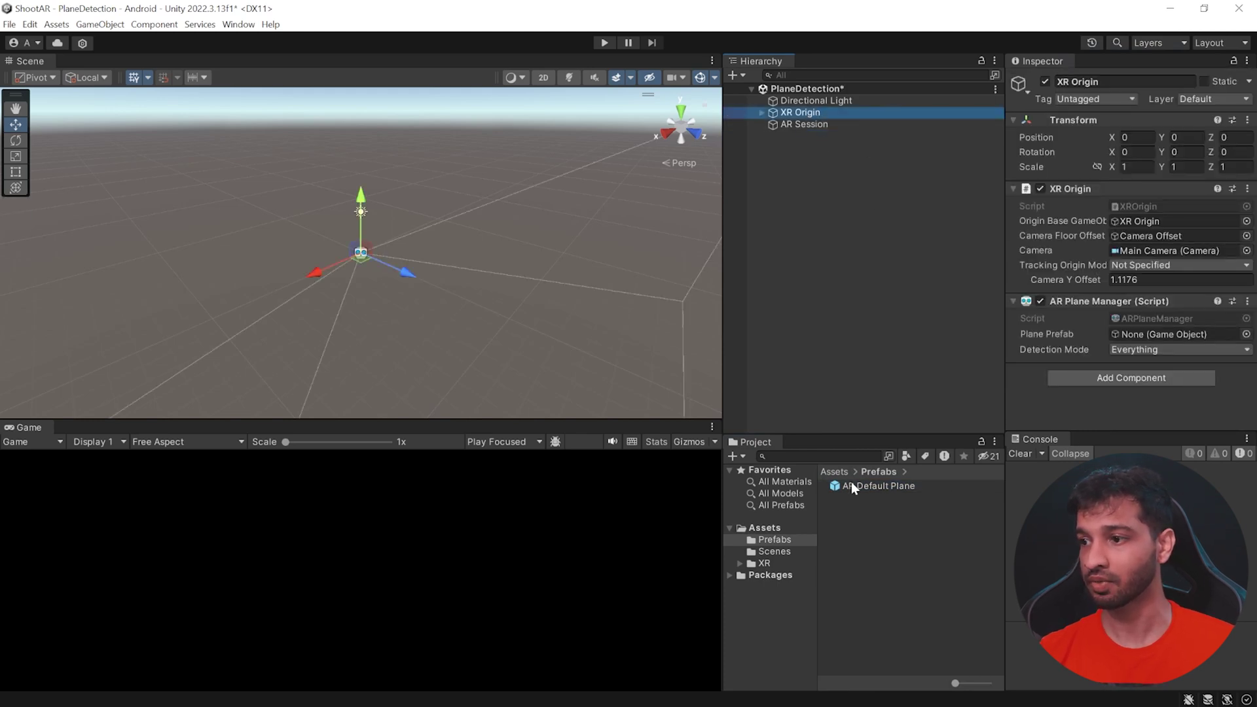
left_click_drag(850, 486, 1159, 335)
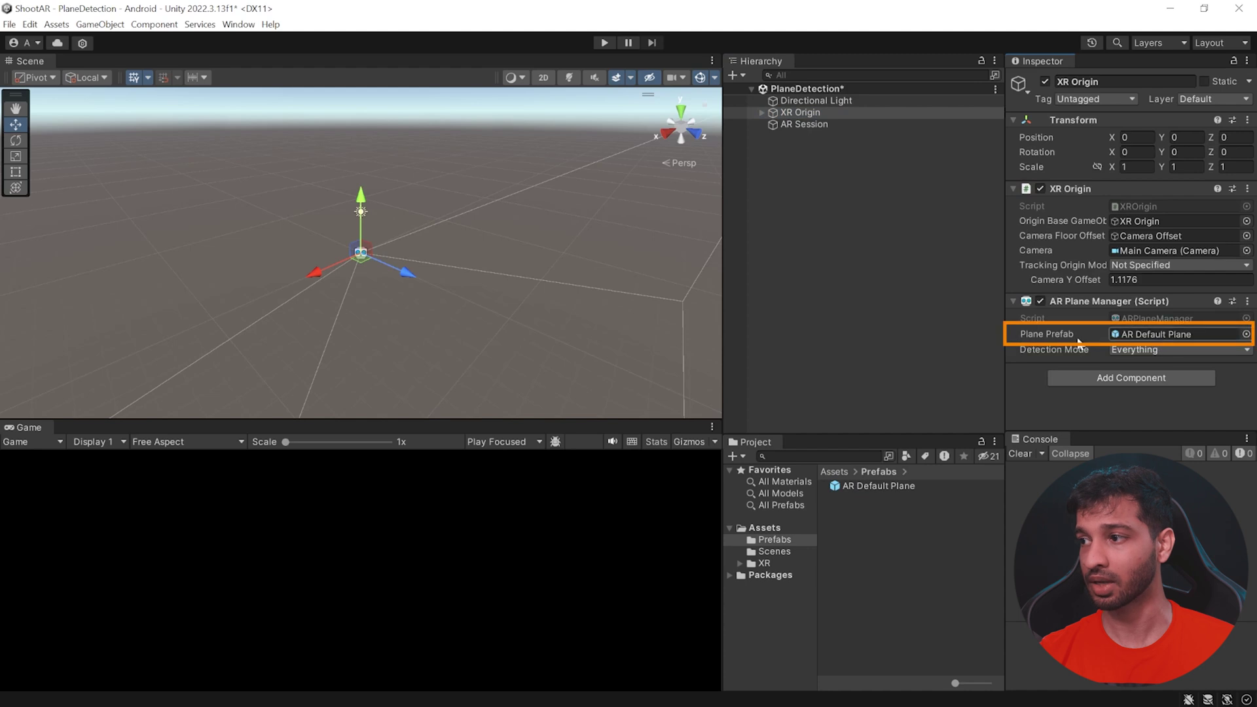
left_click(916, 299)
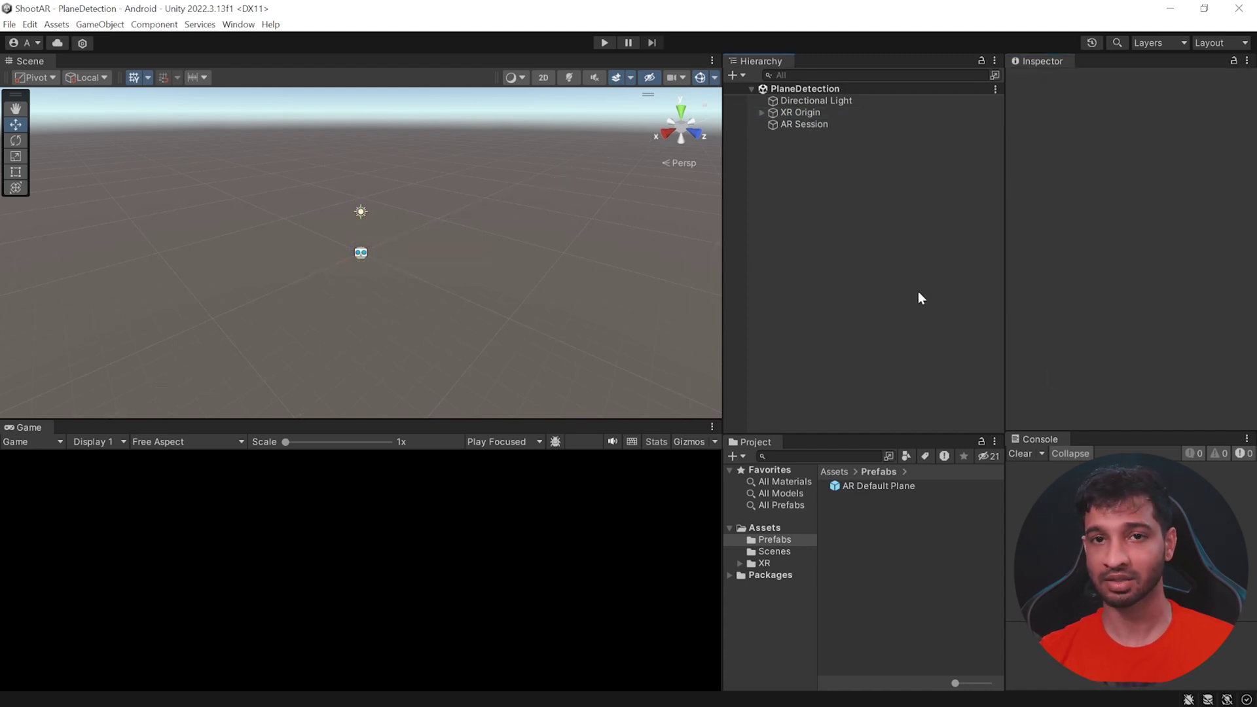
- Remove SampleScene from the build list and start Build And Run for Android
left_click(9, 24)
left_click(77, 182)
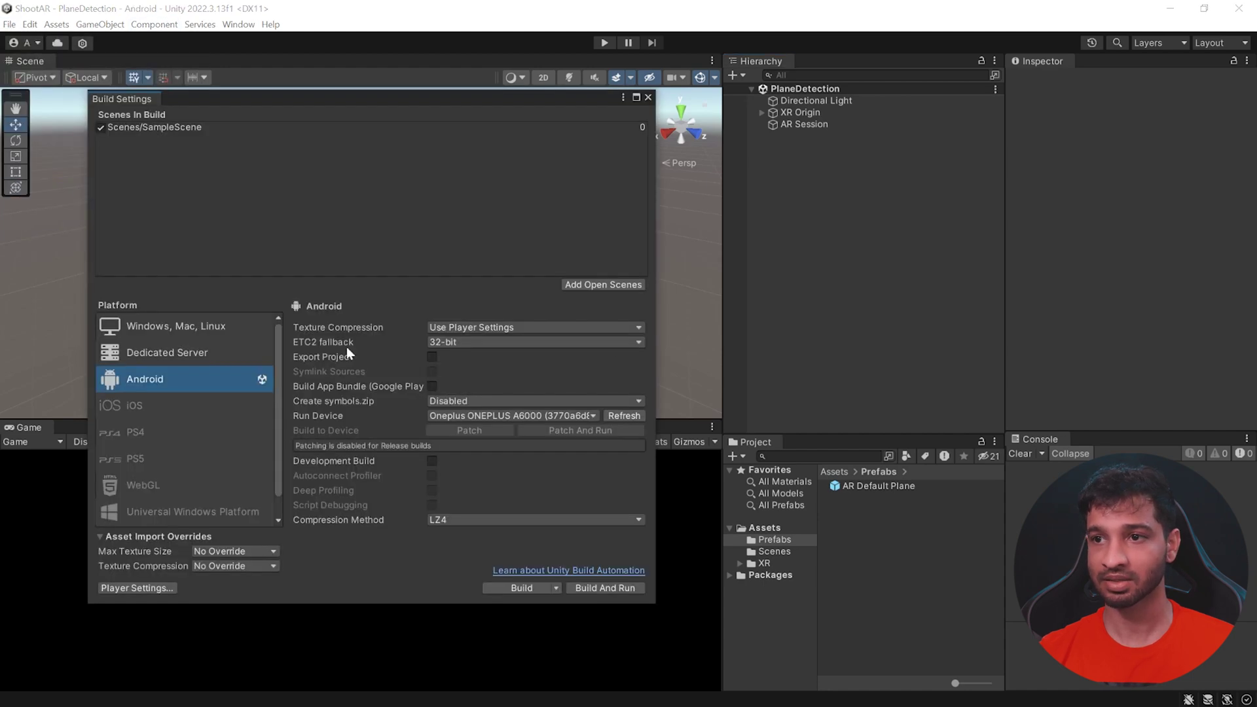
left_click(191, 126)
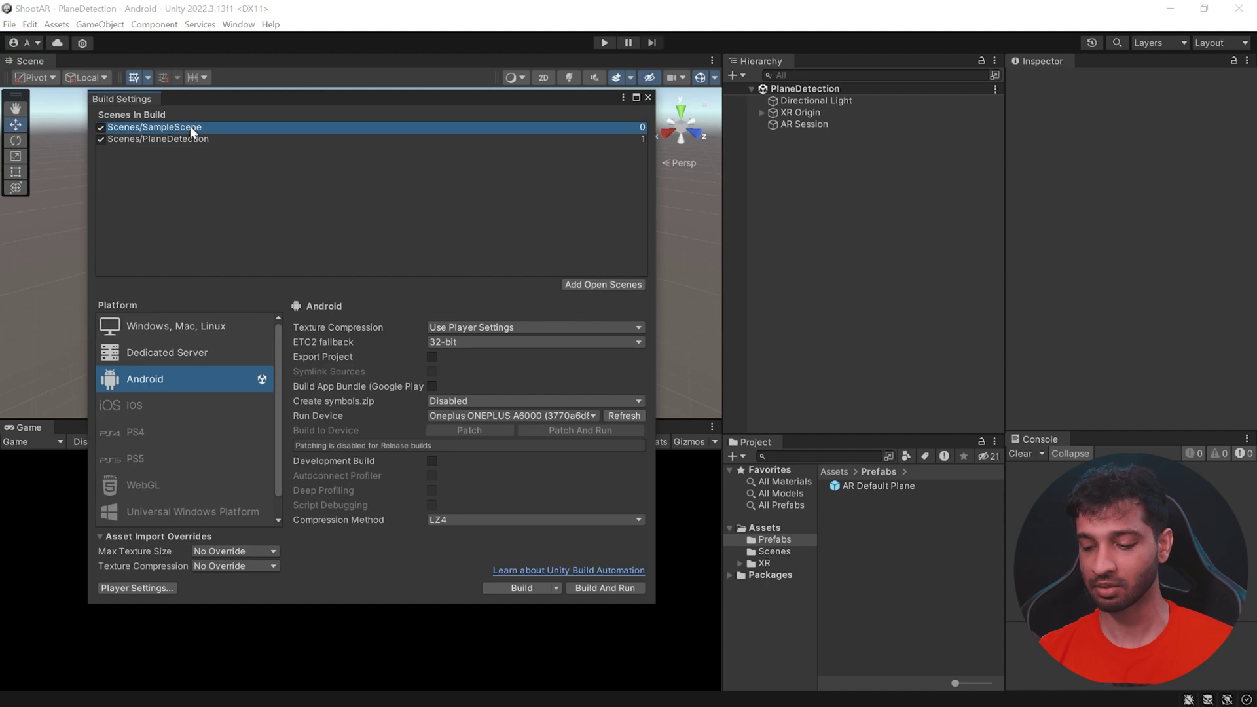
key("Delete")
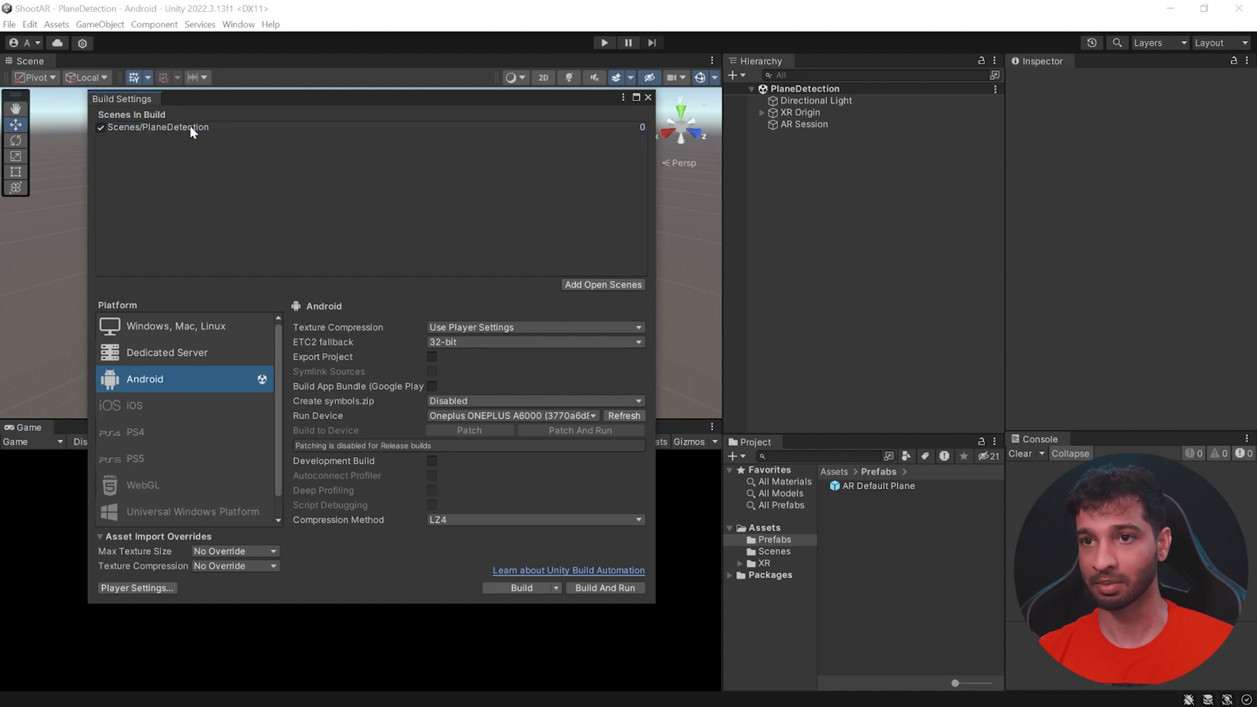
left_click(598, 588)
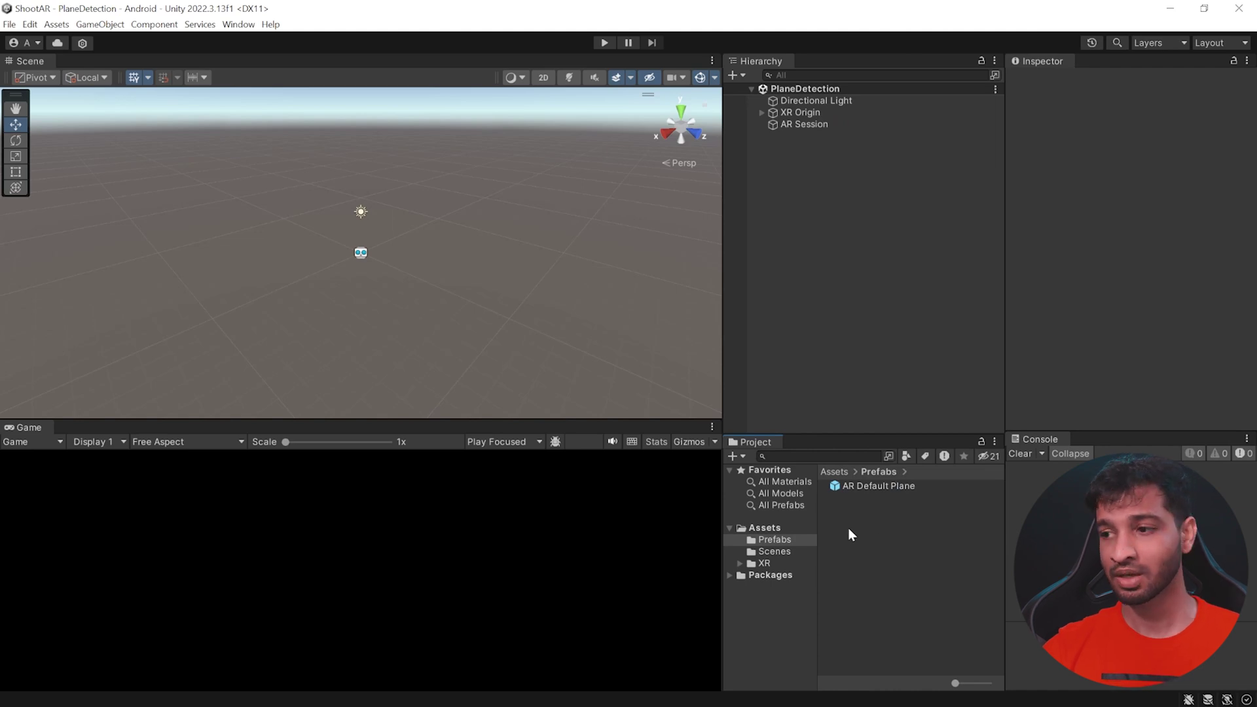
- Create a new material named Plane Material in the Prefabs folder
left_click(826, 505)
right_click(825, 505)
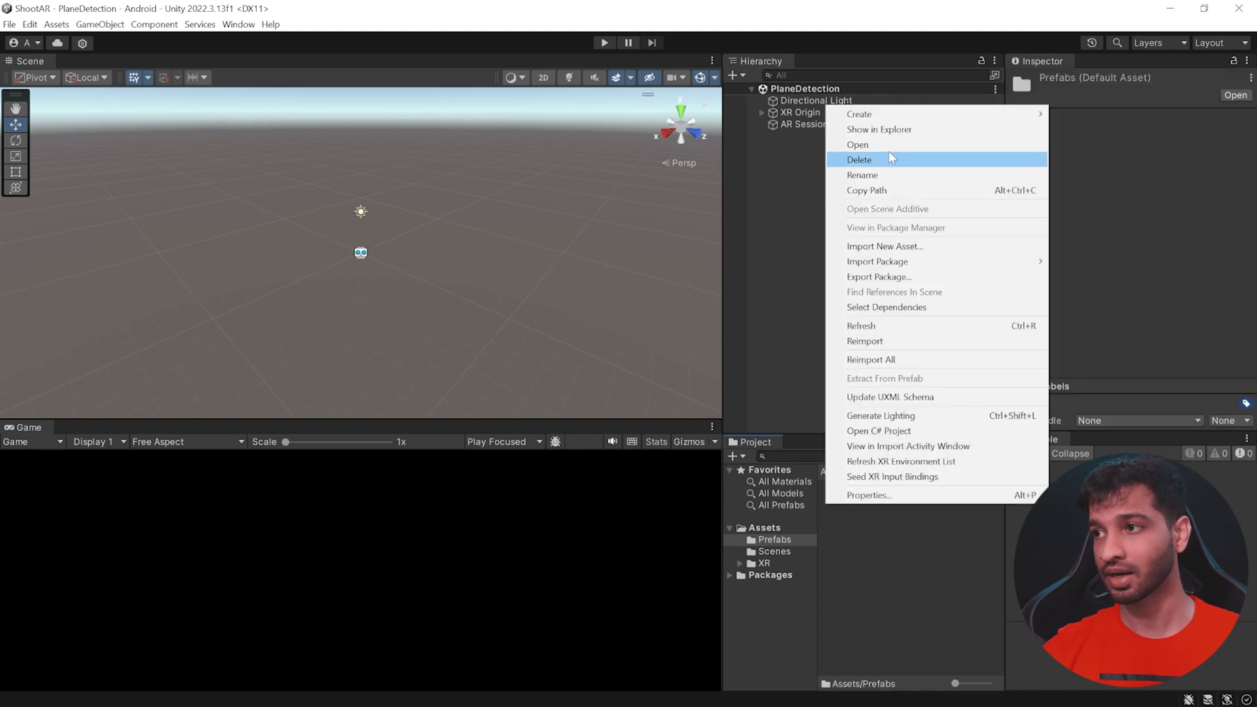
mouse_move(863, 121)
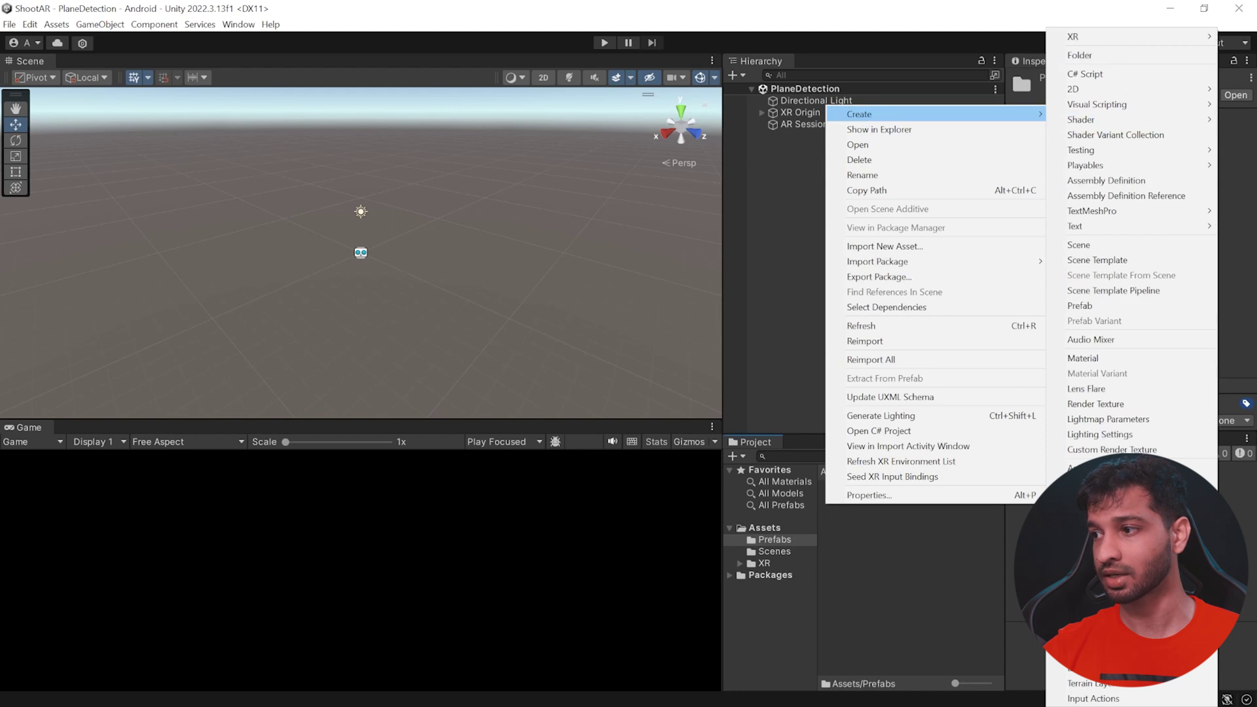
left_click(1111, 360)
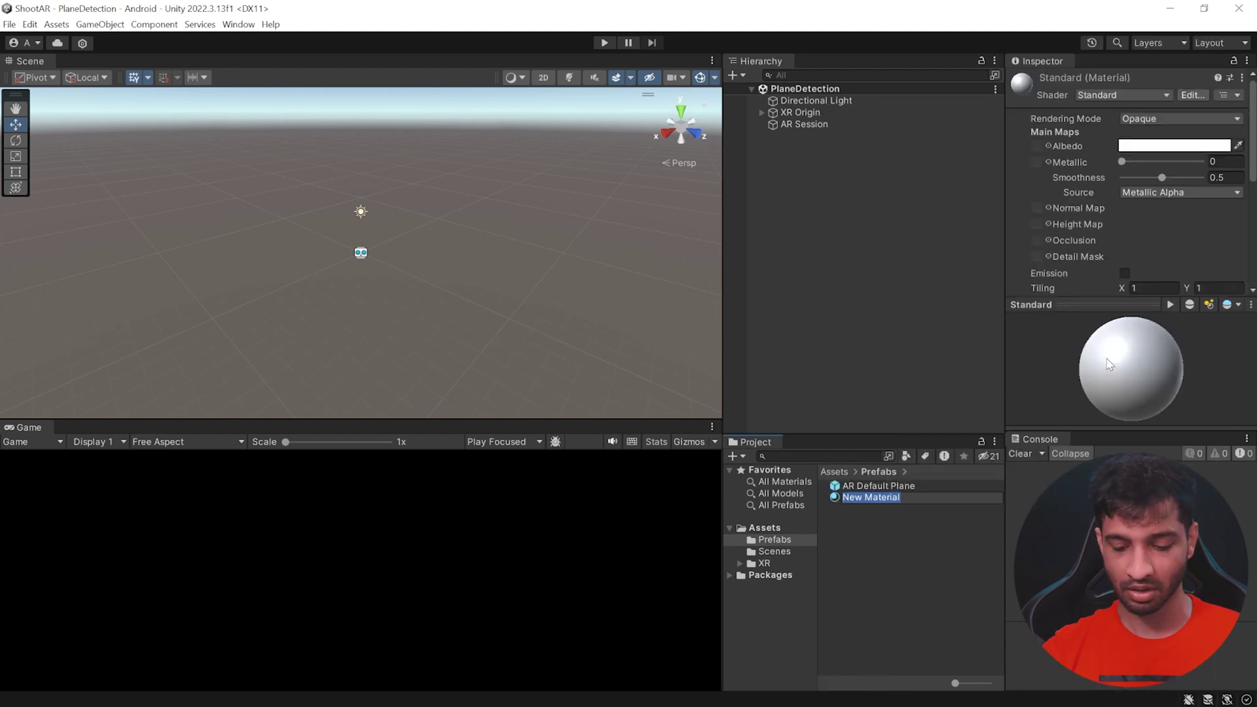
type("Plane Material")
key("Return")
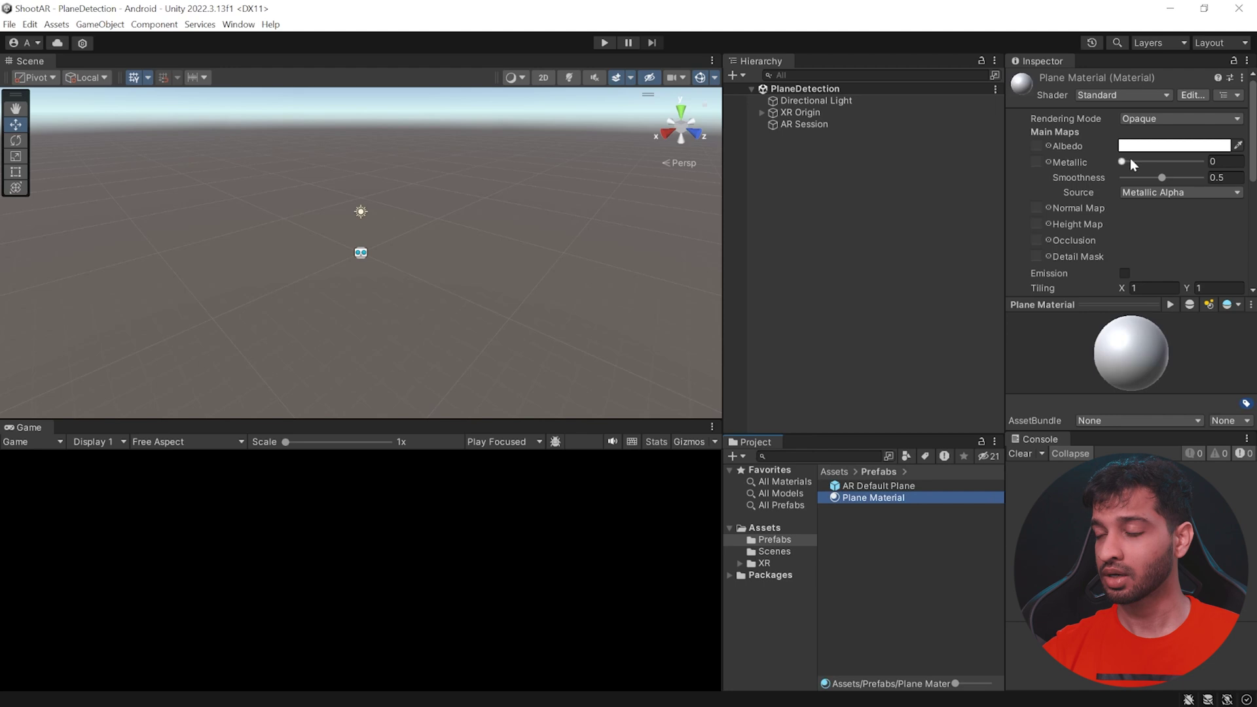
- Set Plane Material's rendering mode to Transparent and its albedo to red with alpha 82
left_click(1165, 118)
left_click(1164, 180)
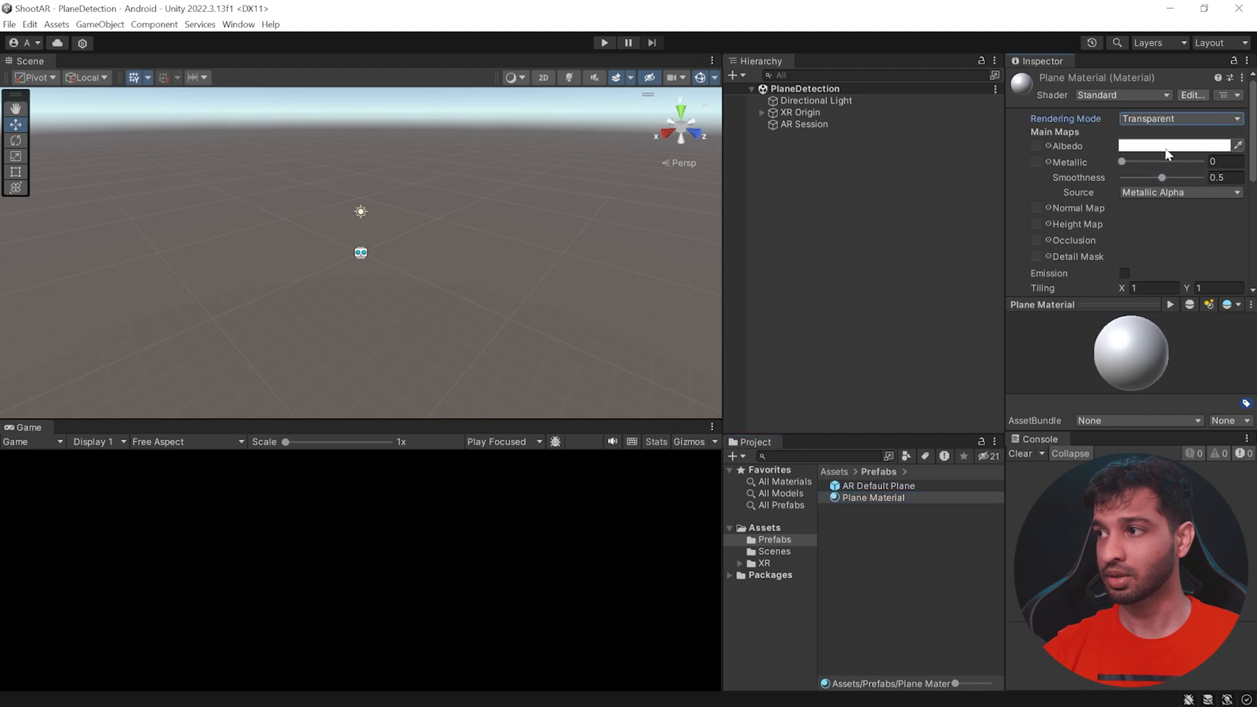
left_click(1163, 145)
left_click(1190, 235)
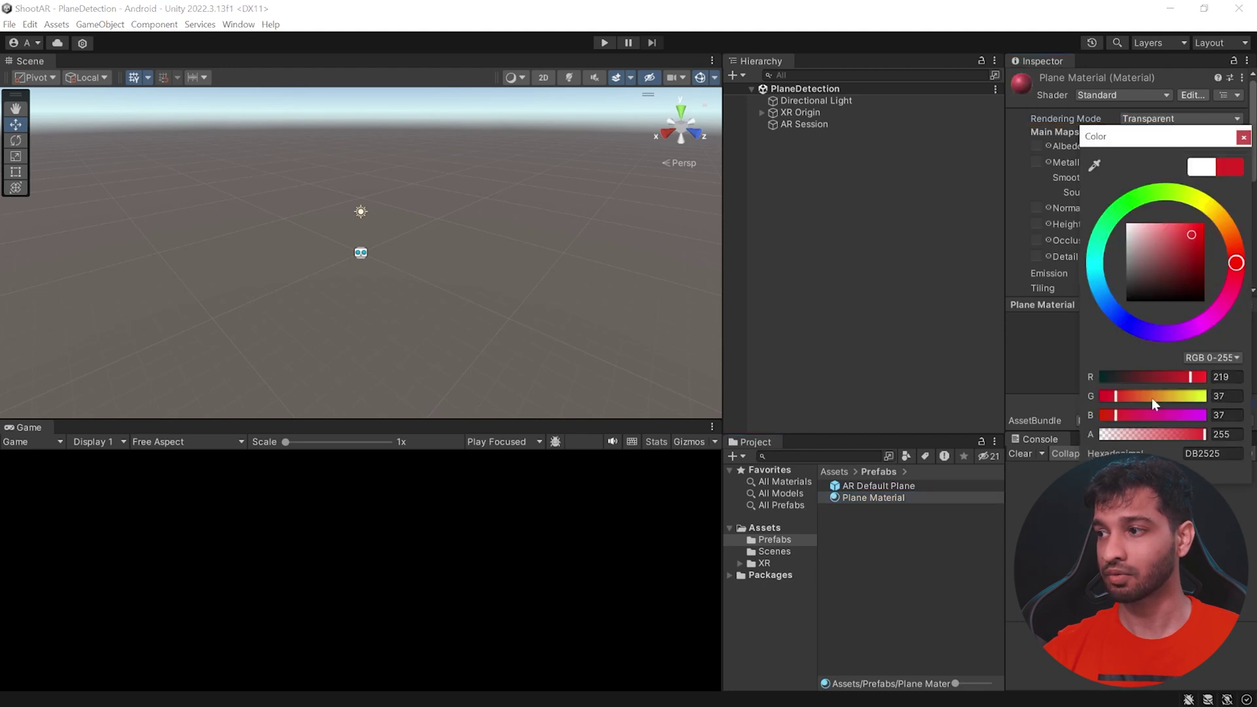
left_click(1136, 438)
left_click(1242, 136)
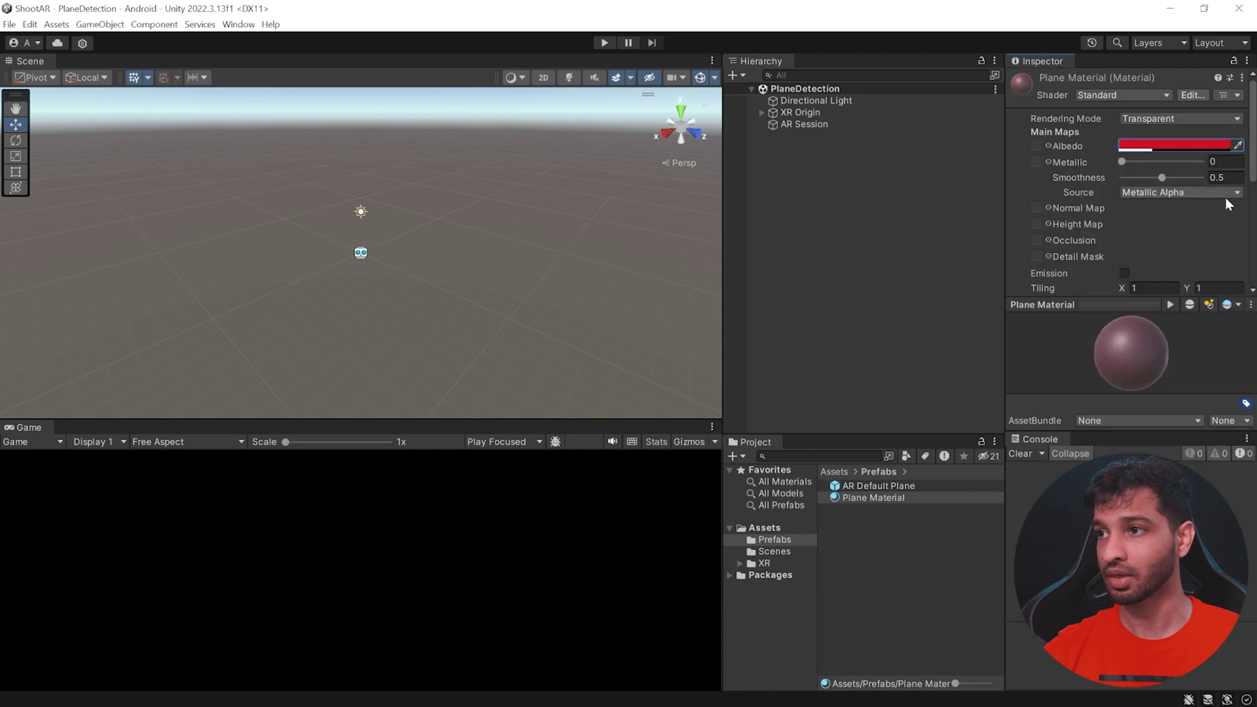
- Put Plane Material into the AR Default Plane prefab's Mesh Renderer Element 0
left_click(889, 486)
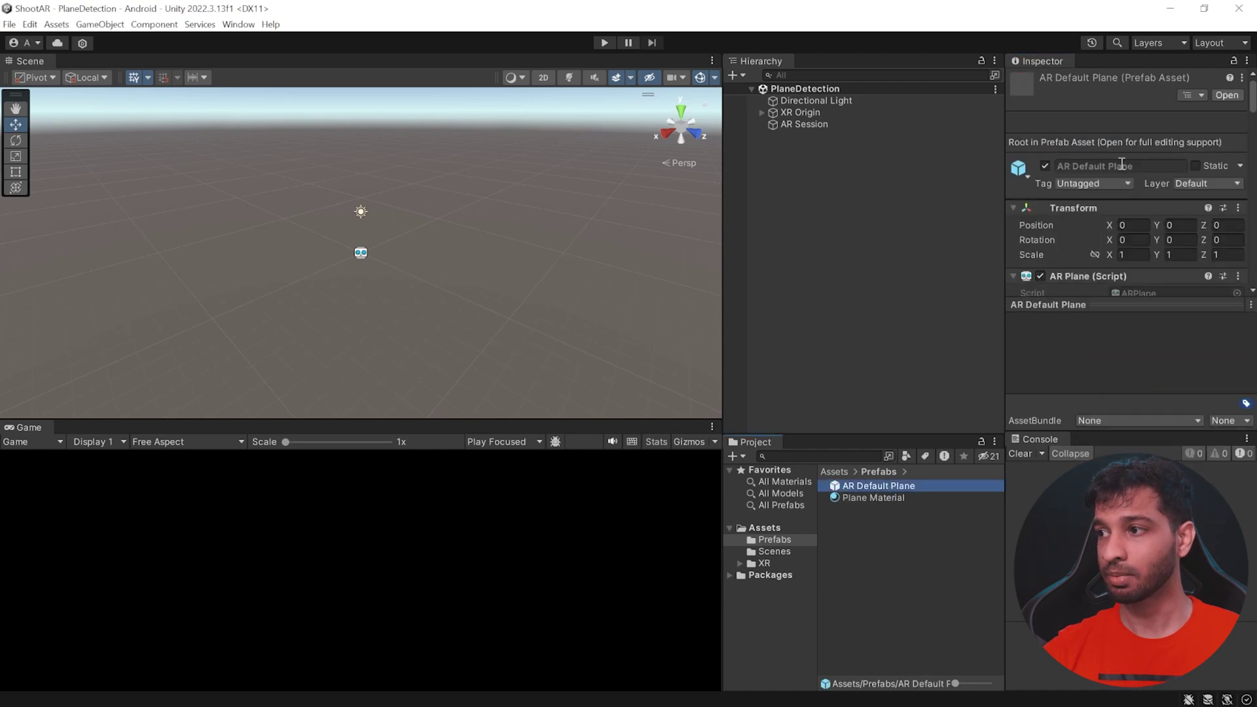
scroll(1122, 164, "down", 10)
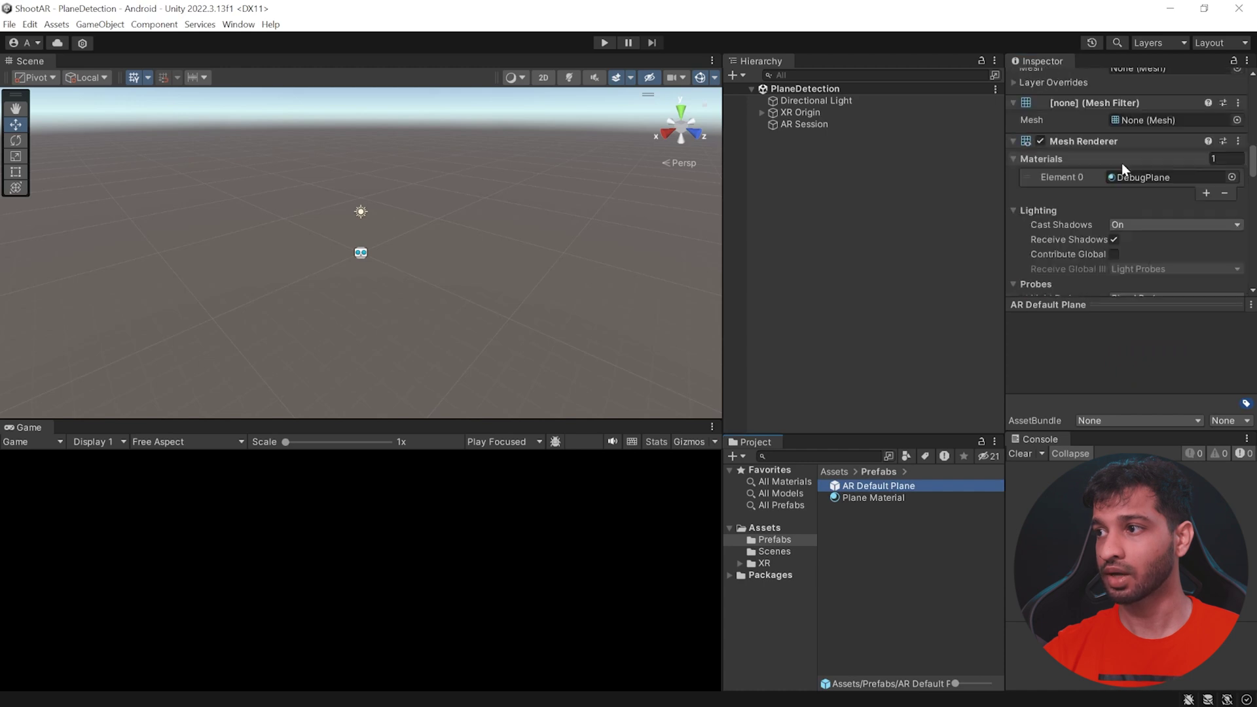
scroll(1121, 163, "down", 2)
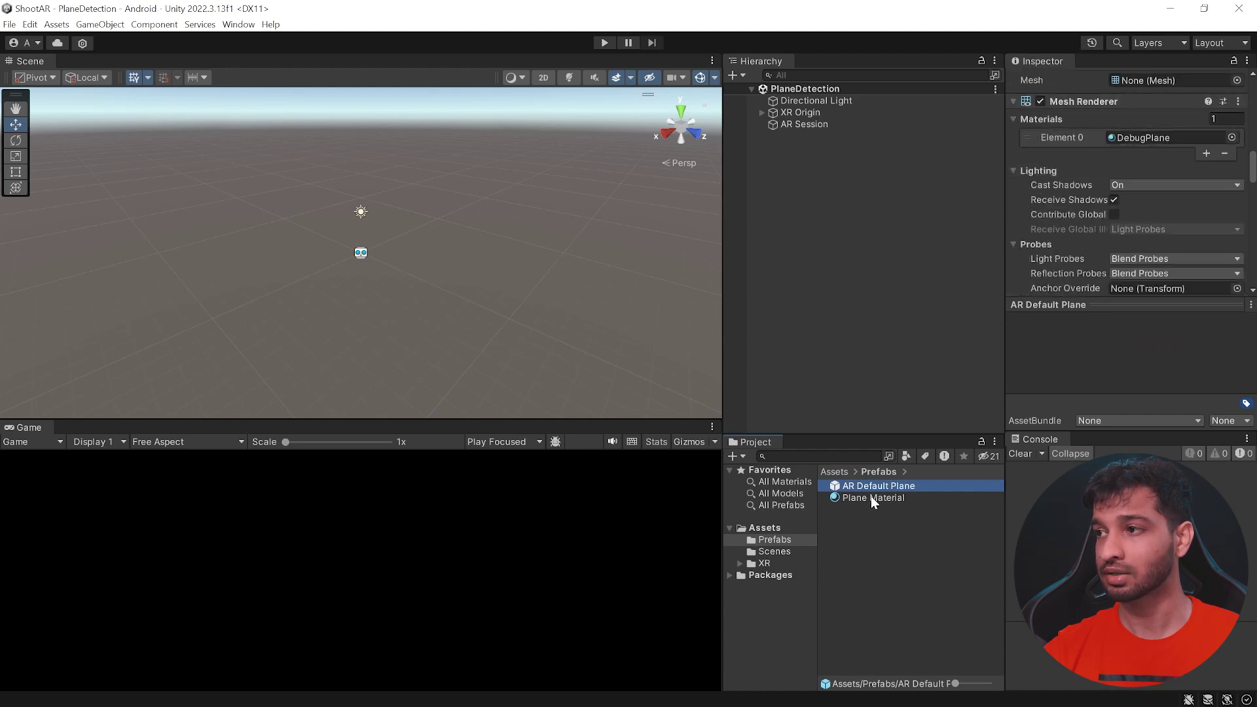
left_click_drag(873, 501, 1144, 99)
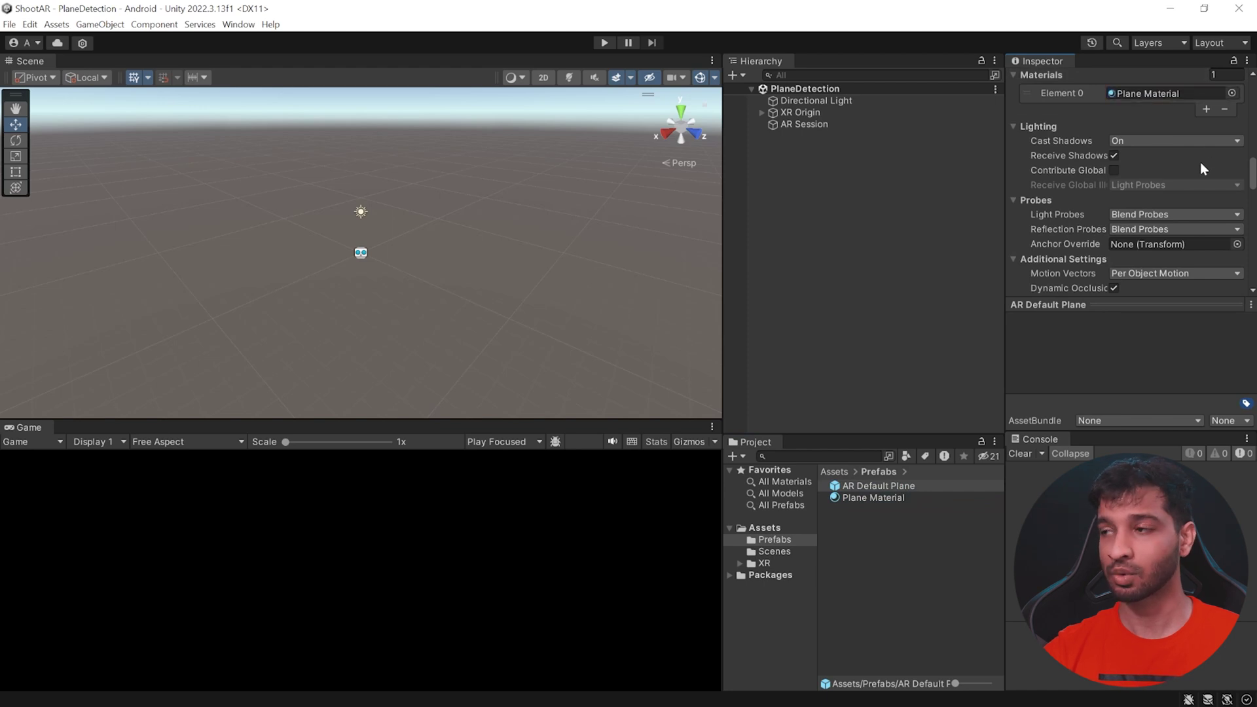
- Make both keys of the Line Renderer's colour gradient red
scroll(1137, 166, "down", 6)
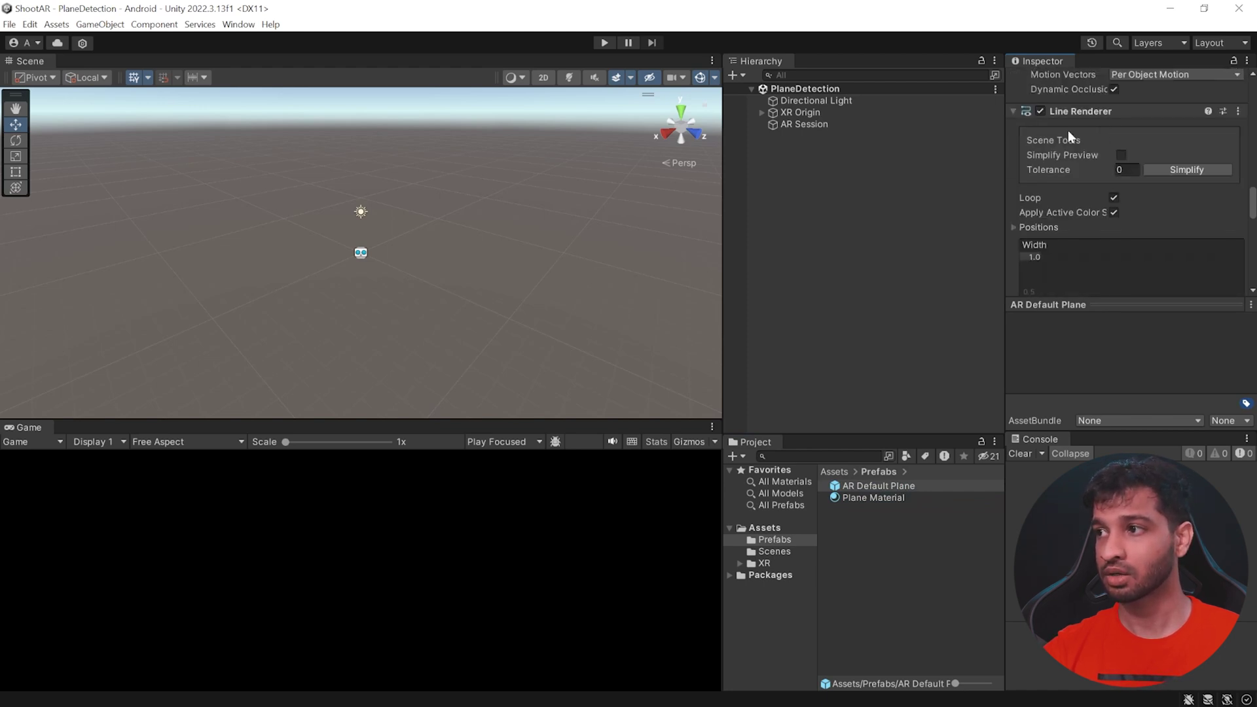
scroll(1083, 114, "down", 8)
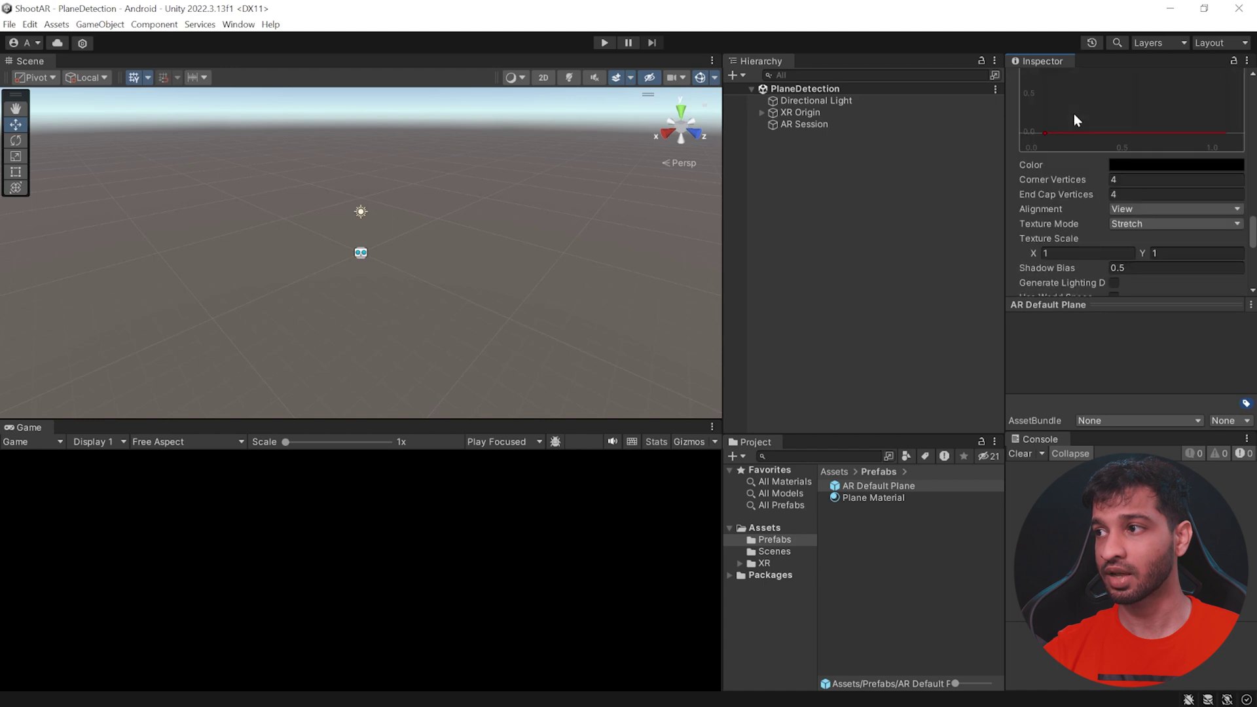
left_click(1154, 164)
left_click(703, 275)
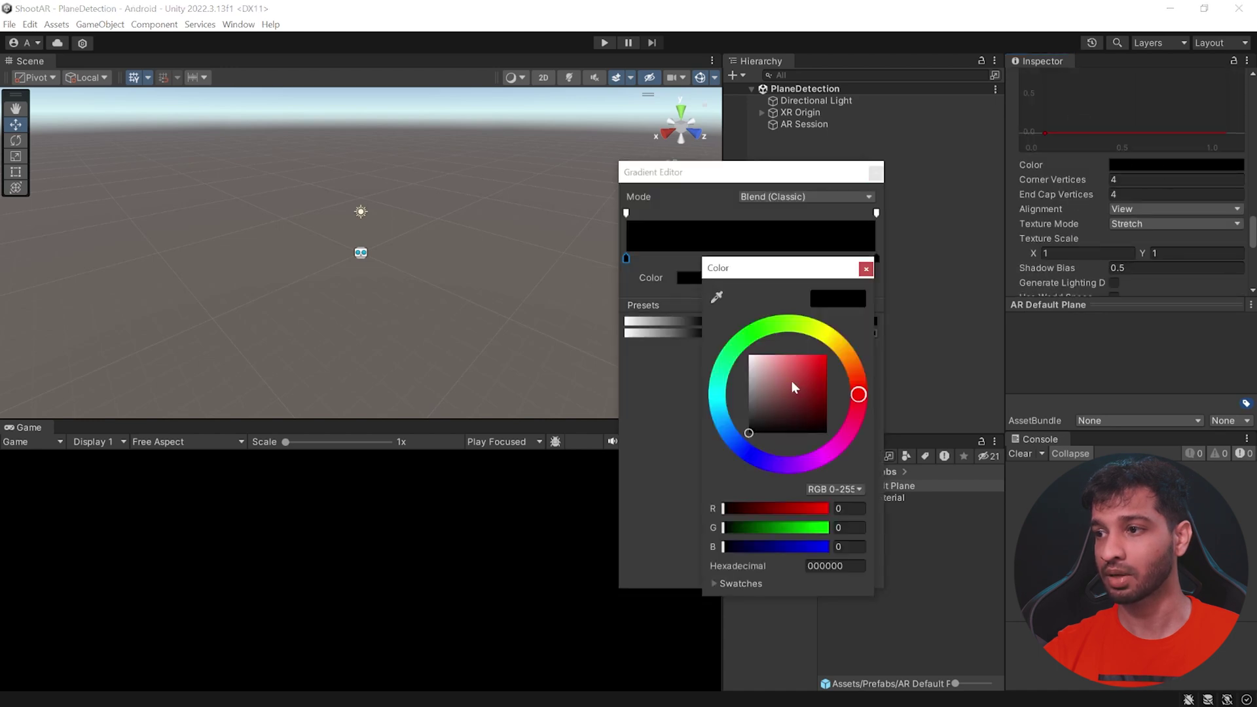
left_click_drag(791, 387, 842, 351)
left_click(877, 258)
left_click(691, 278)
left_click_drag(792, 386, 868, 285)
left_click(896, 588)
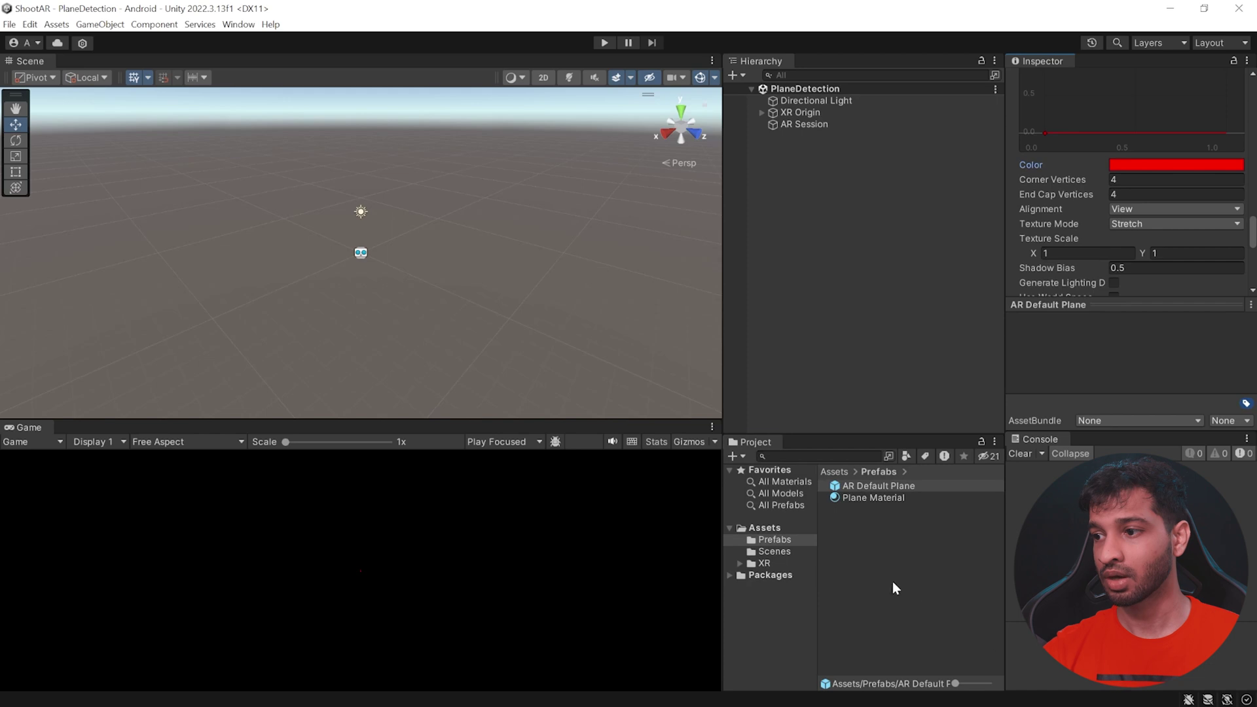
- Build and run for Android again, saving the APK as PlaneDetection
left_click(9, 24)
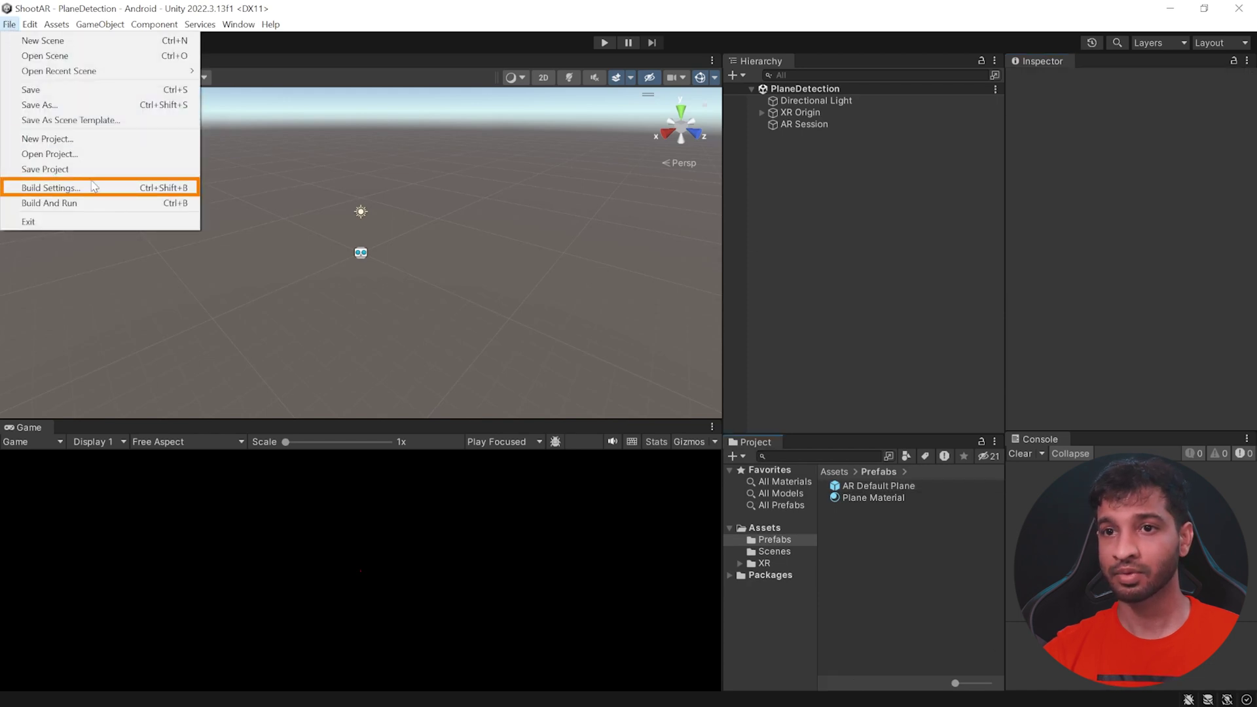
left_click(94, 187)
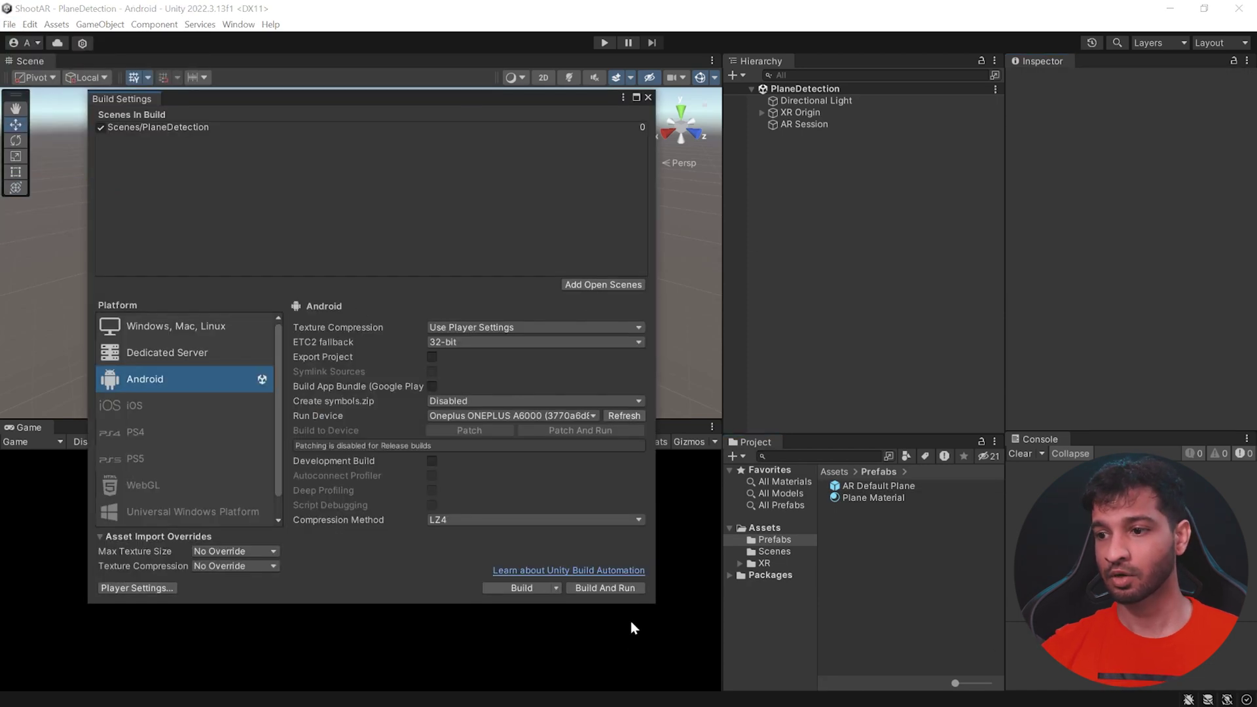
left_click(605, 588)
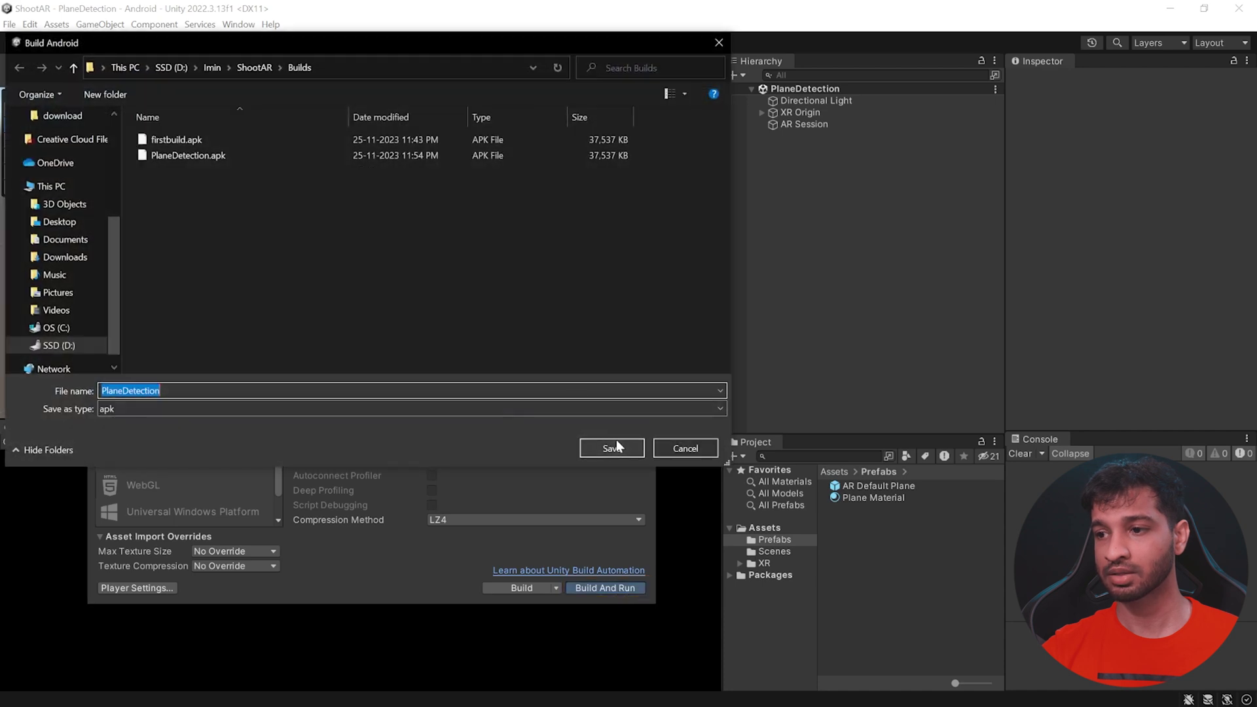
left_click(614, 448)
- Overwrite the existing PlaneDetection APK so the new build installs on the phone
left_click(651, 363)
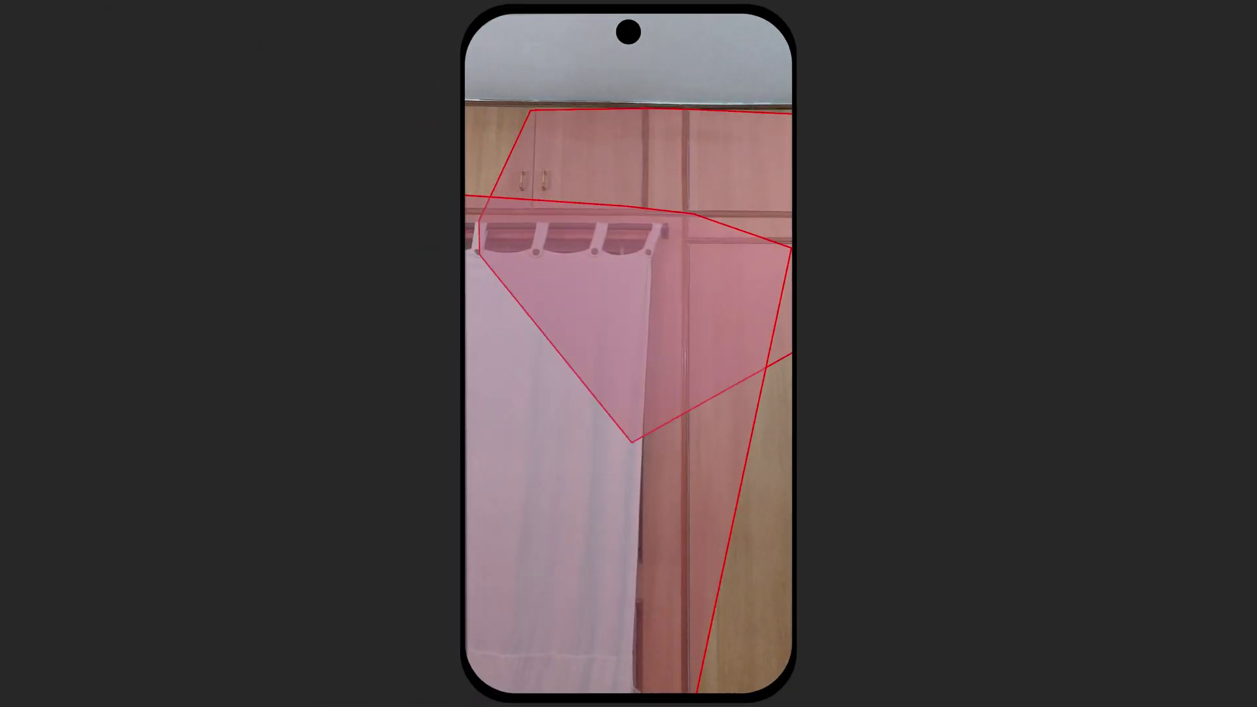